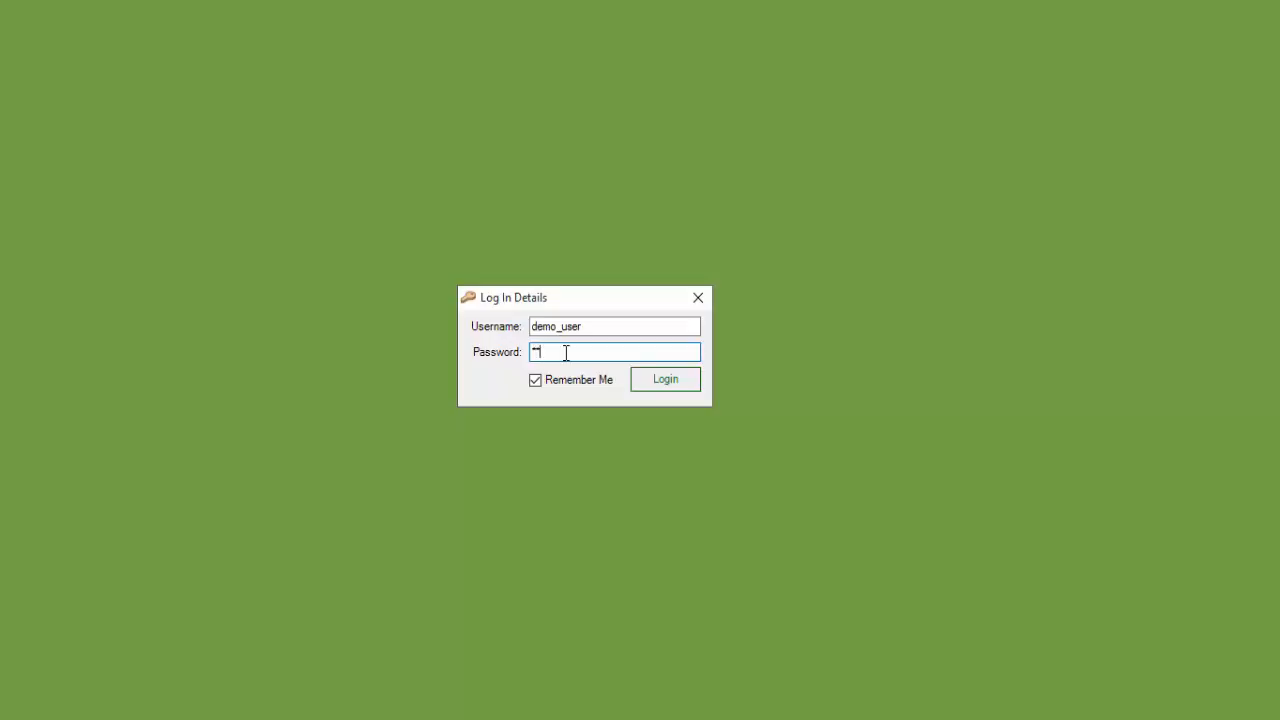
# Step: Log in with the entered credentials, then open the messages and dismiss the licence expiry notice
pyautogui.click(638, 386)
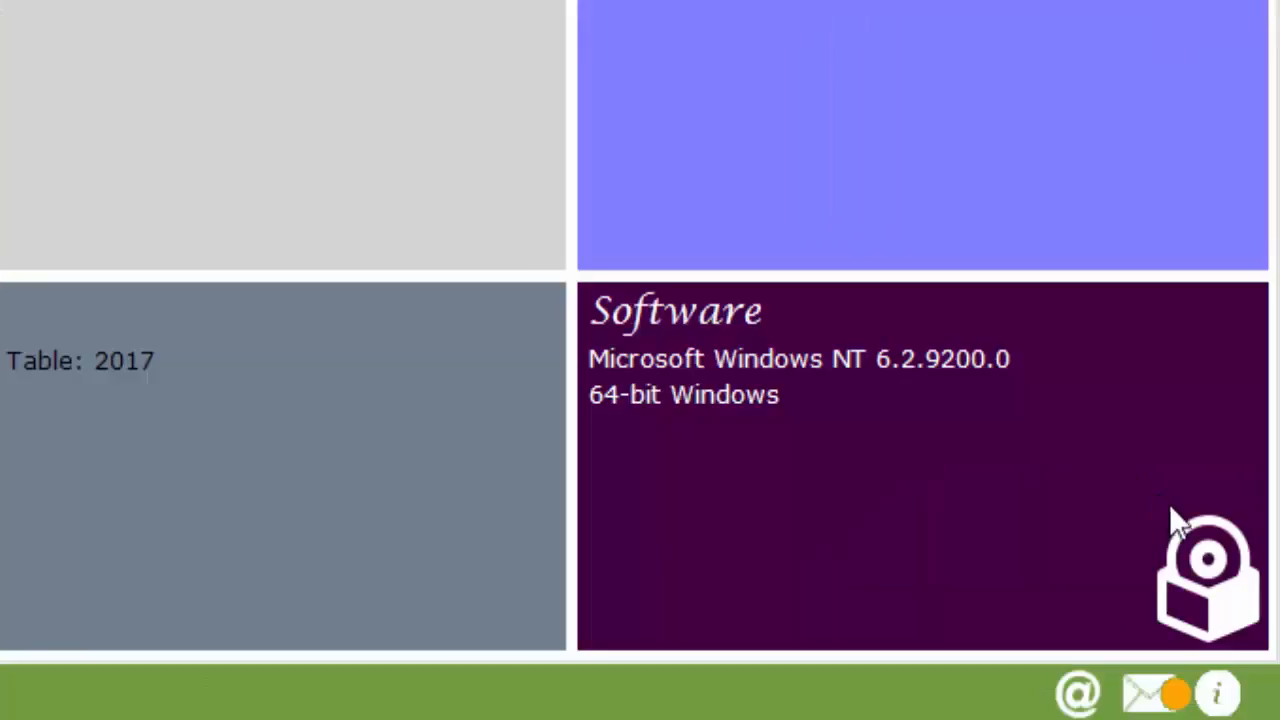
pyautogui.moveTo(1252, 706)
pyautogui.click(1155, 698)
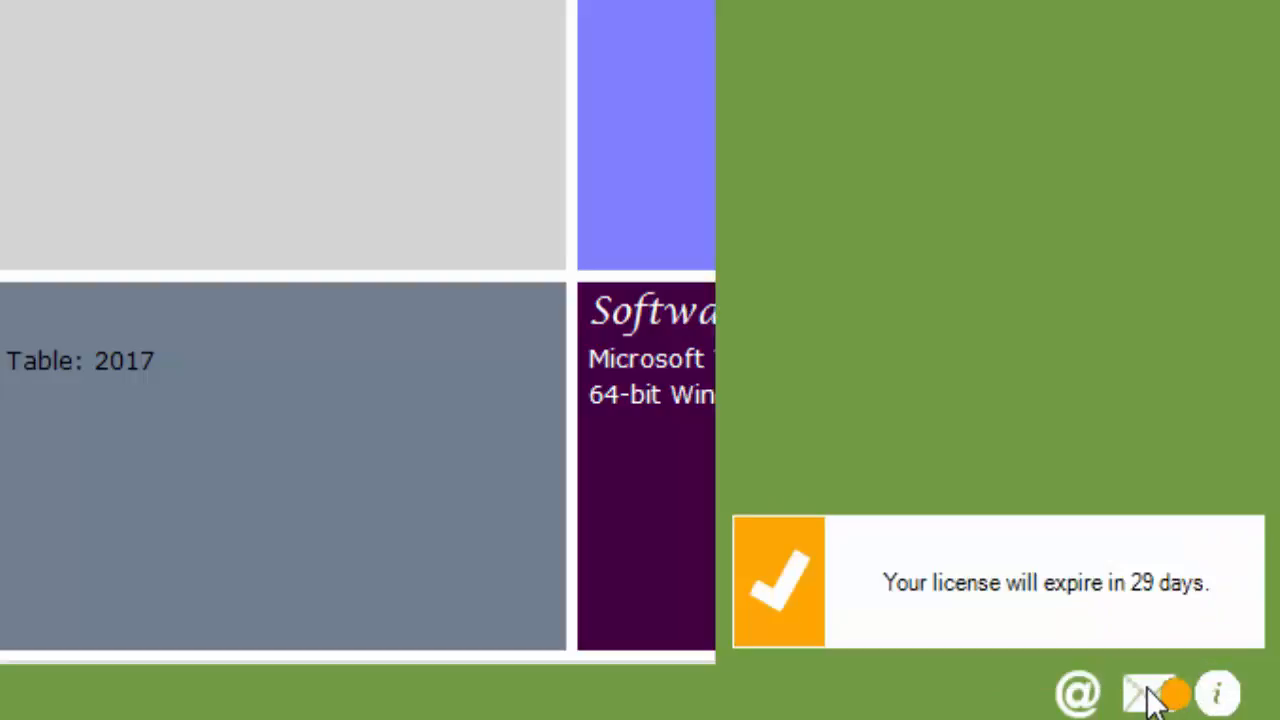
pyautogui.click(822, 582)
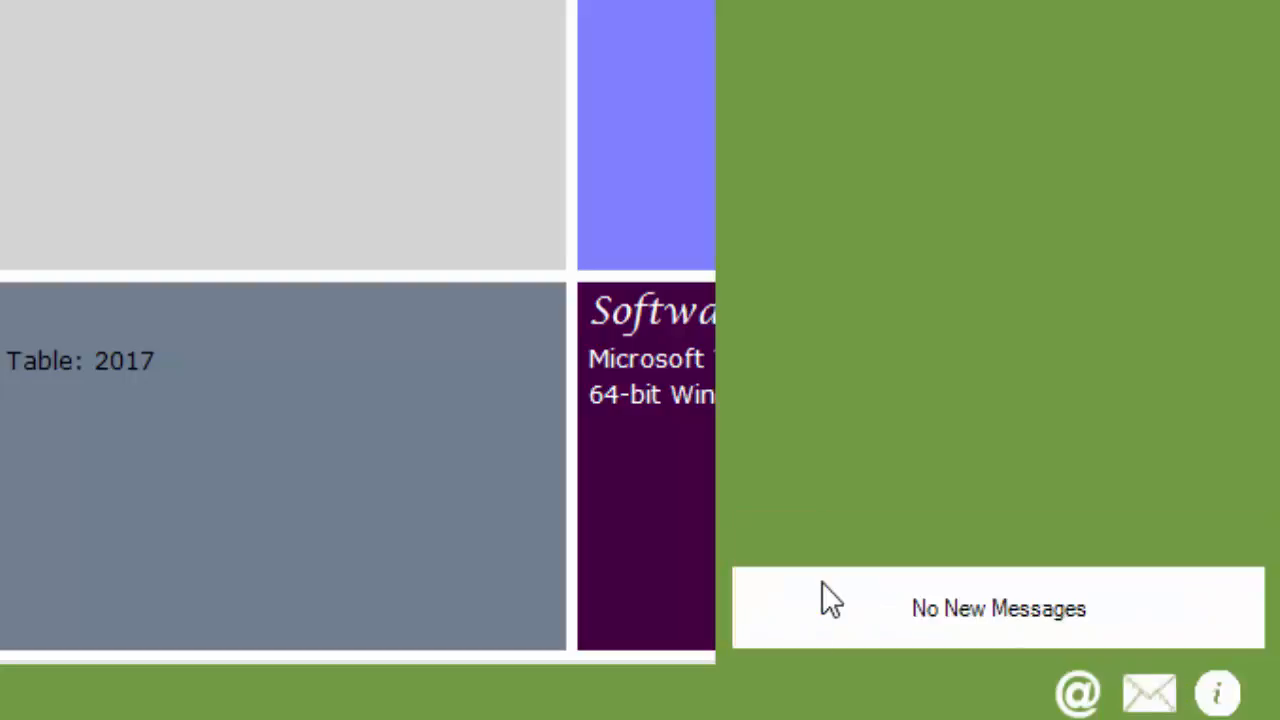
pyautogui.click(1134, 688)
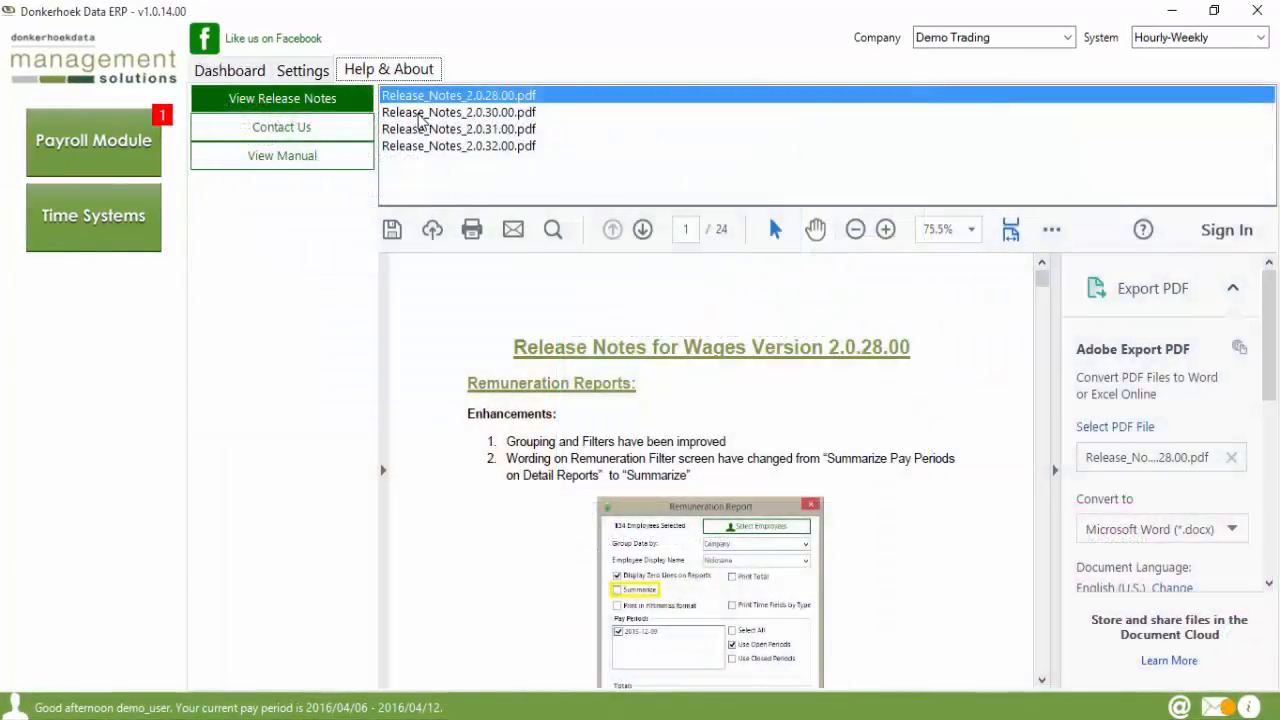
# Step: Look through the help section's release notes, contact page and full manual
pyautogui.click(420, 114)
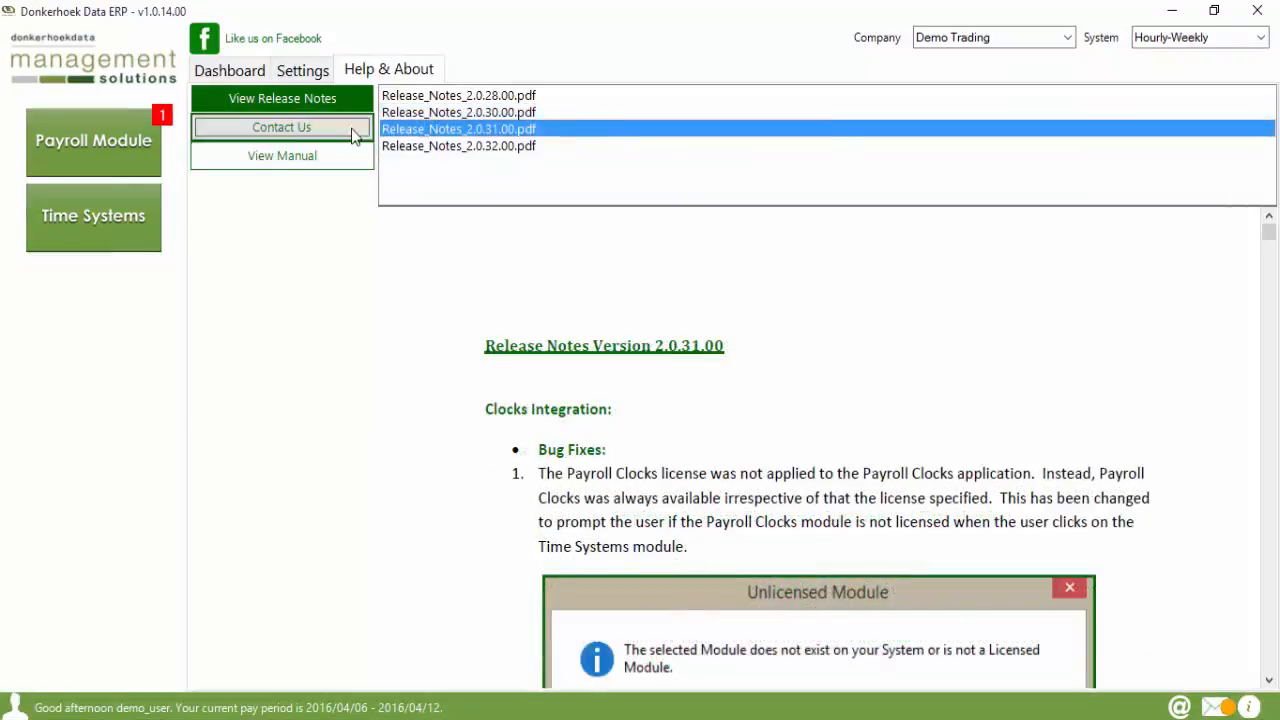
pyautogui.click(351, 128)
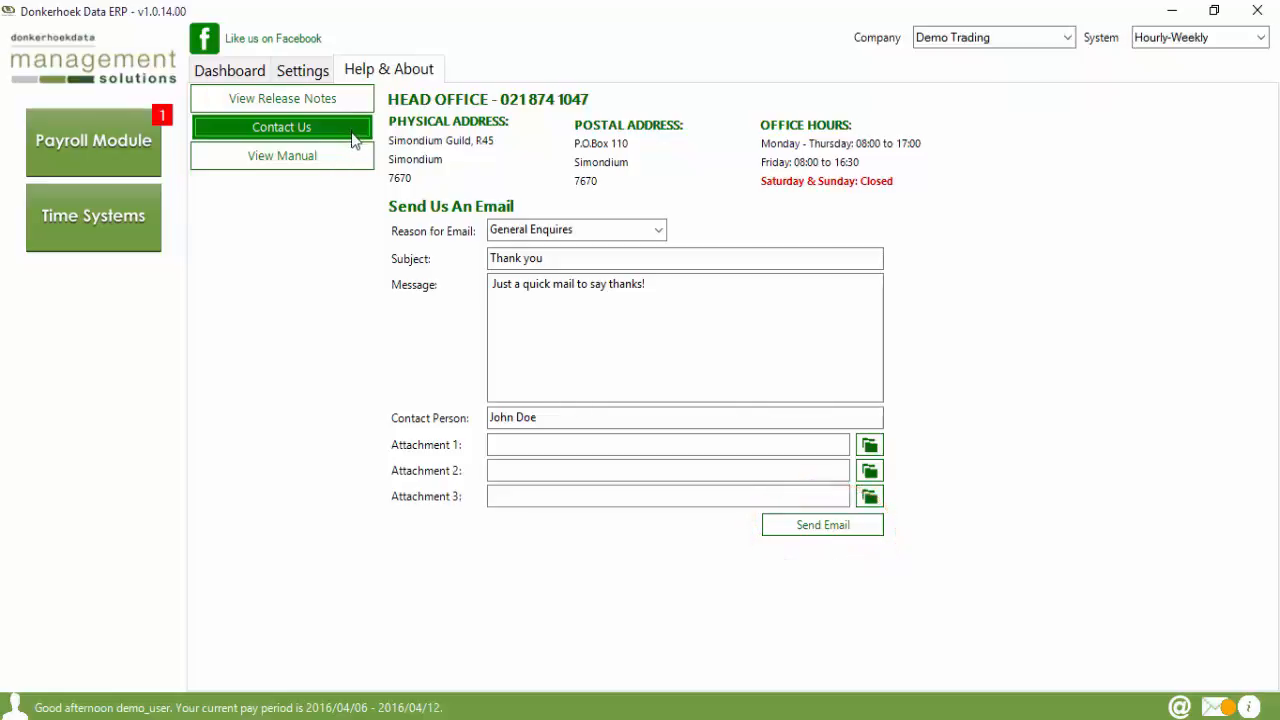
pyautogui.click(352, 158)
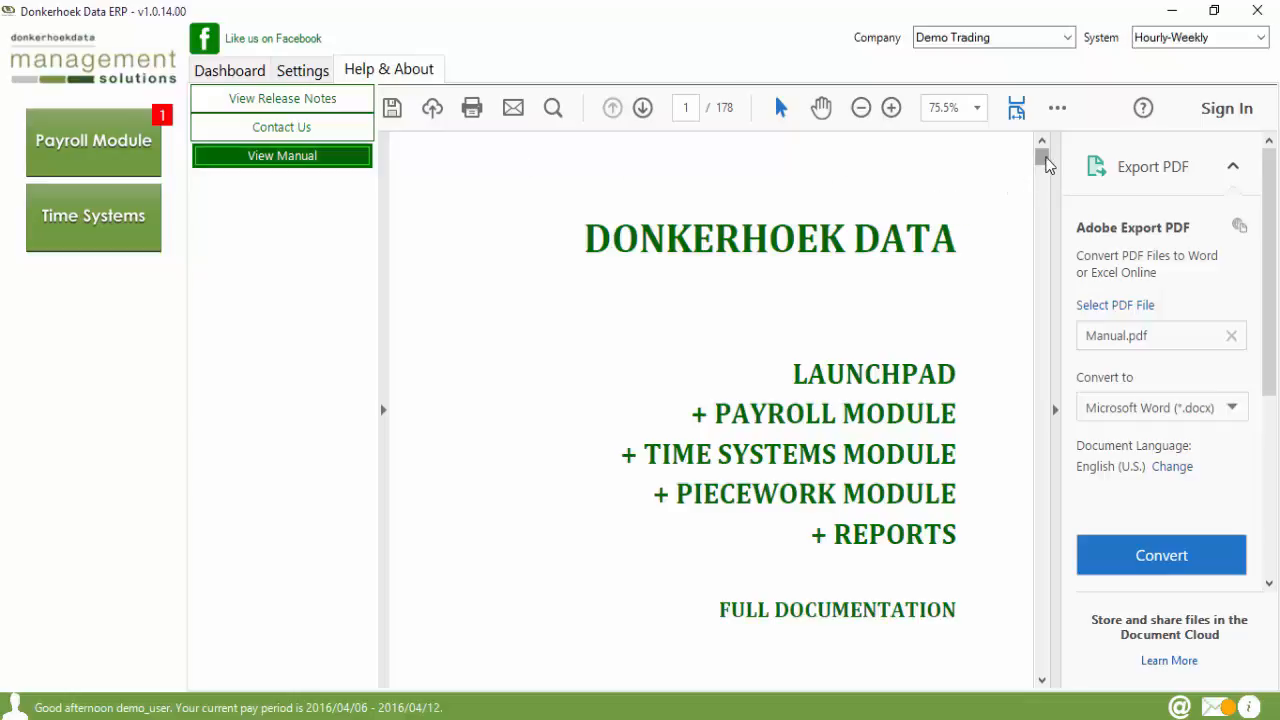
pyautogui.moveTo(1045, 157); pyautogui.dragTo(1046, 177)
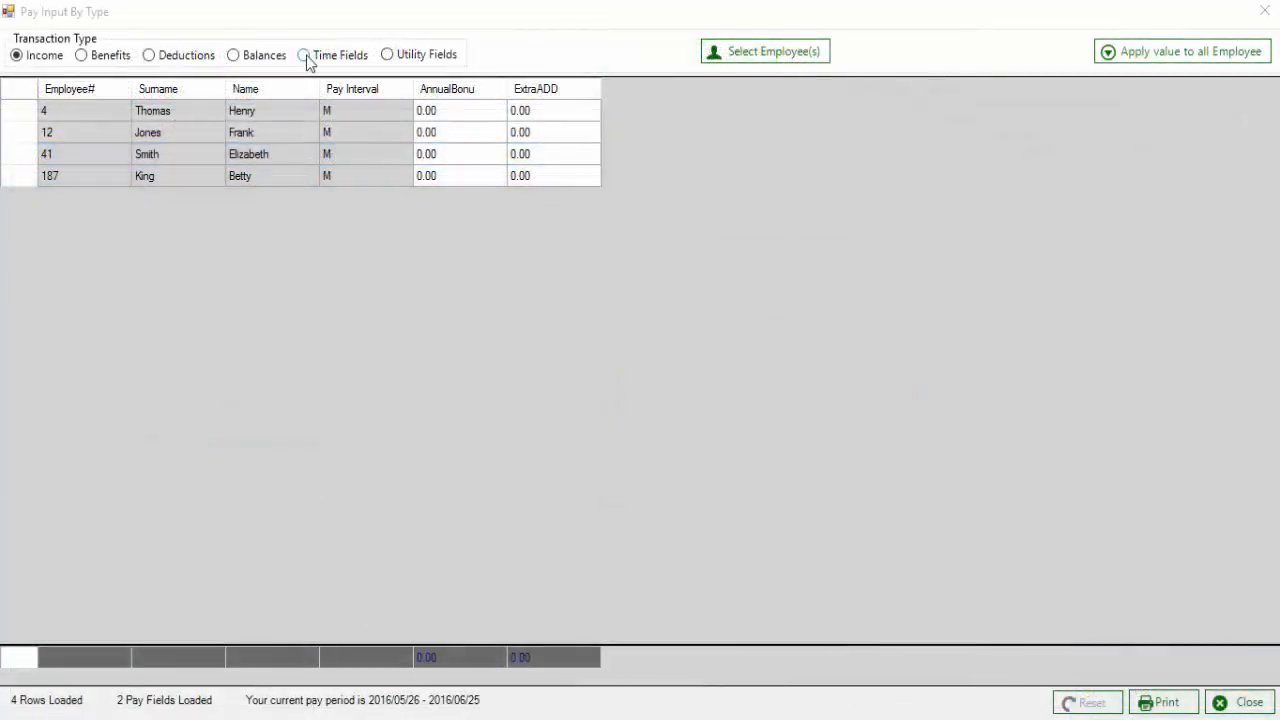
# Step: Set DaysWorked to 22 for the first employee under Time Fields and apply the value to all employees
pyautogui.click(305, 55)
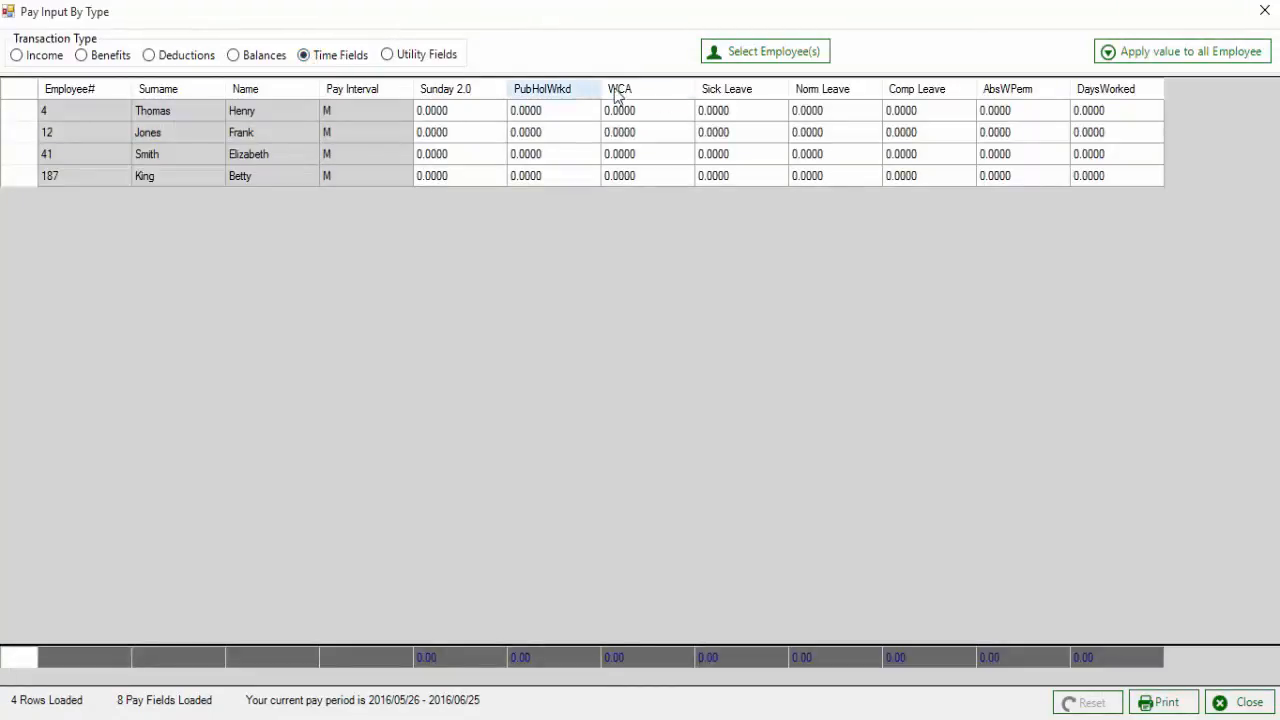
pyautogui.click(1128, 116)
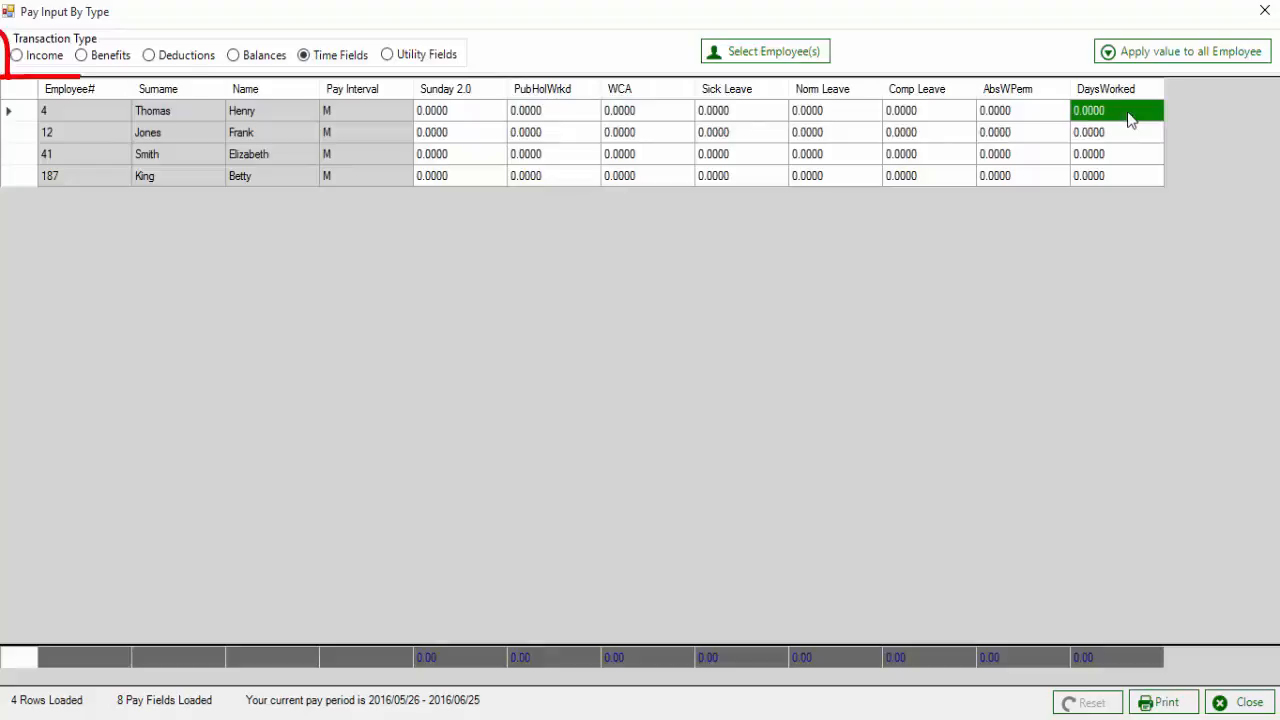
pyautogui.write('22')
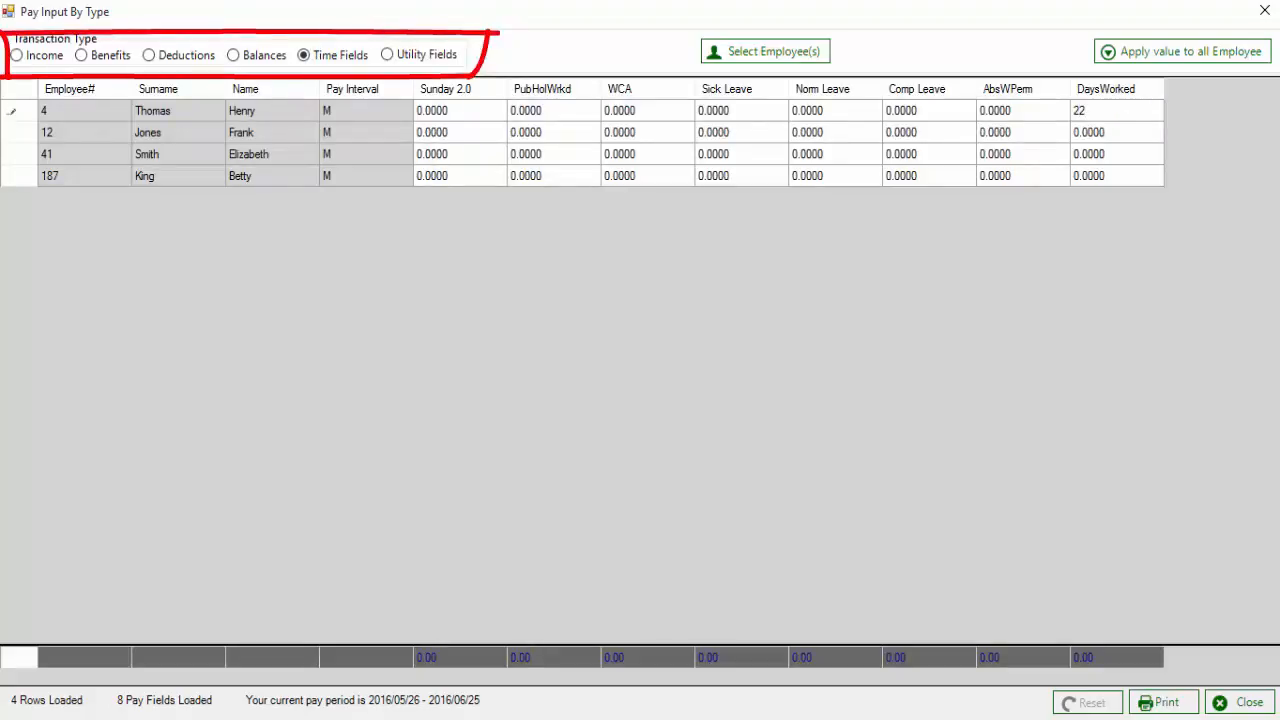
pyautogui.click(1160, 56)
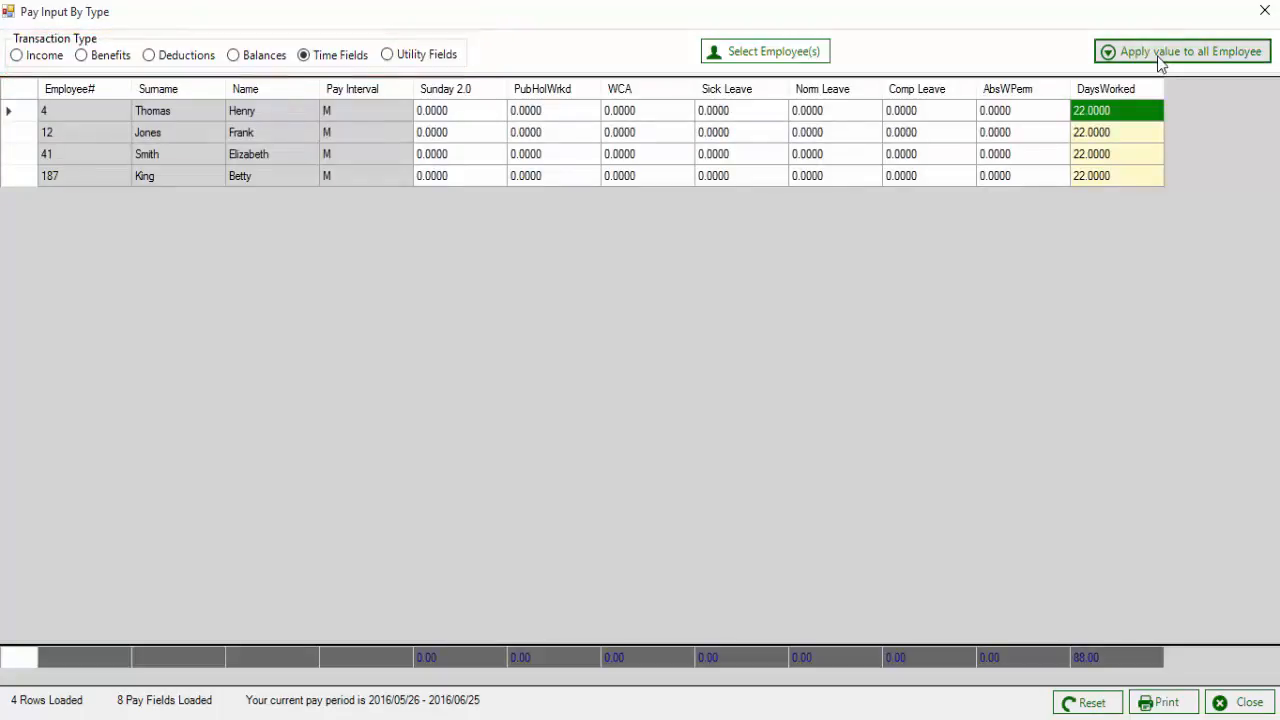
# Step: Close the pay input with the payslips recalculated and run the payroll period end process
pyautogui.click(1236, 705)
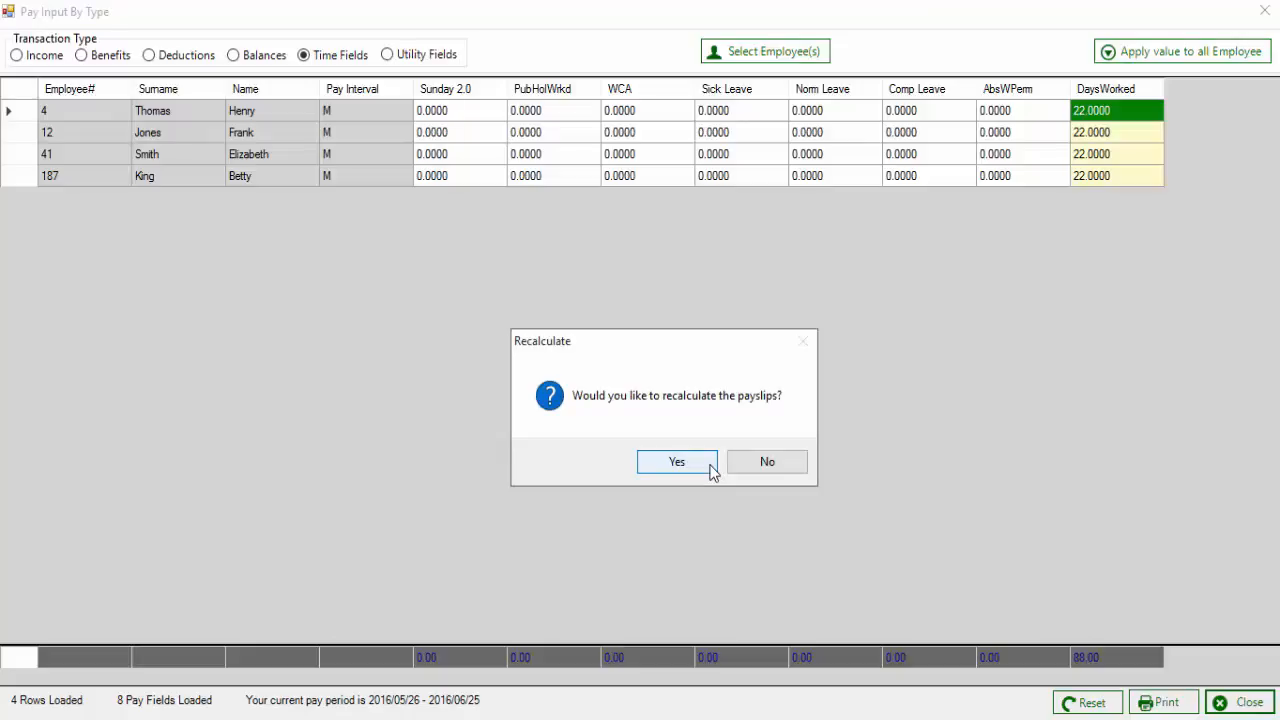
pyautogui.click(677, 461)
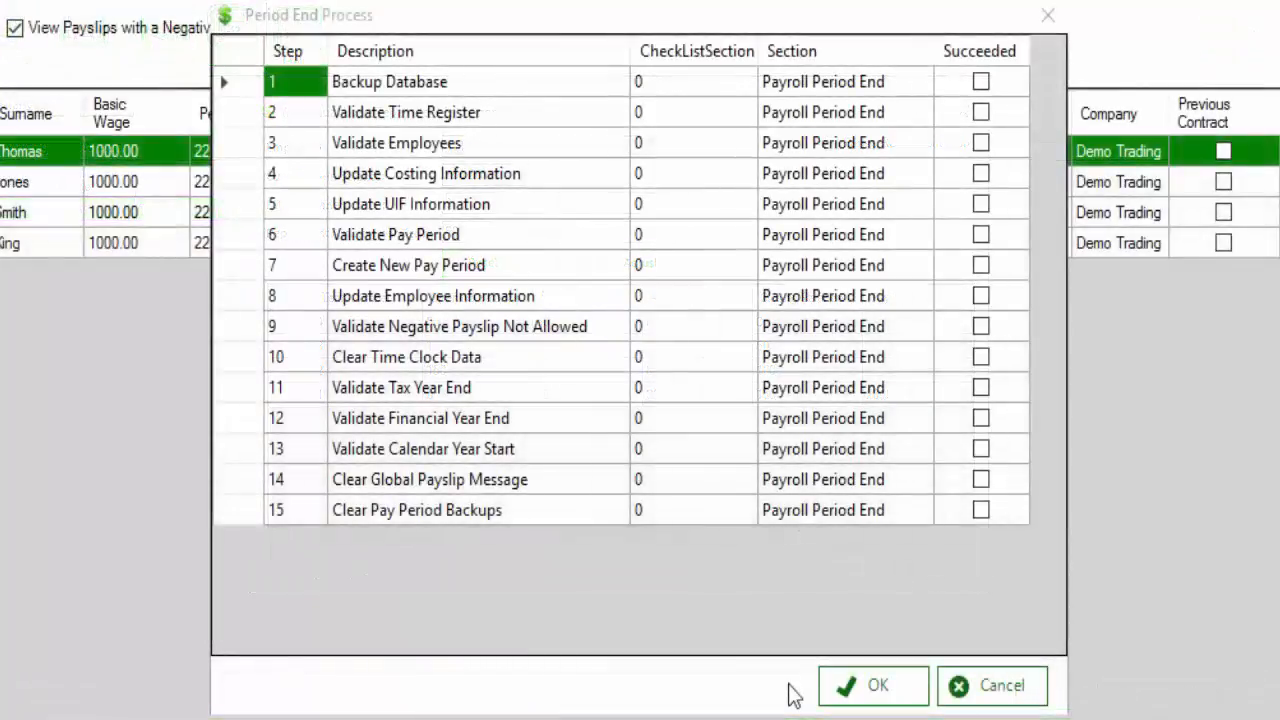
pyautogui.click(918, 688)
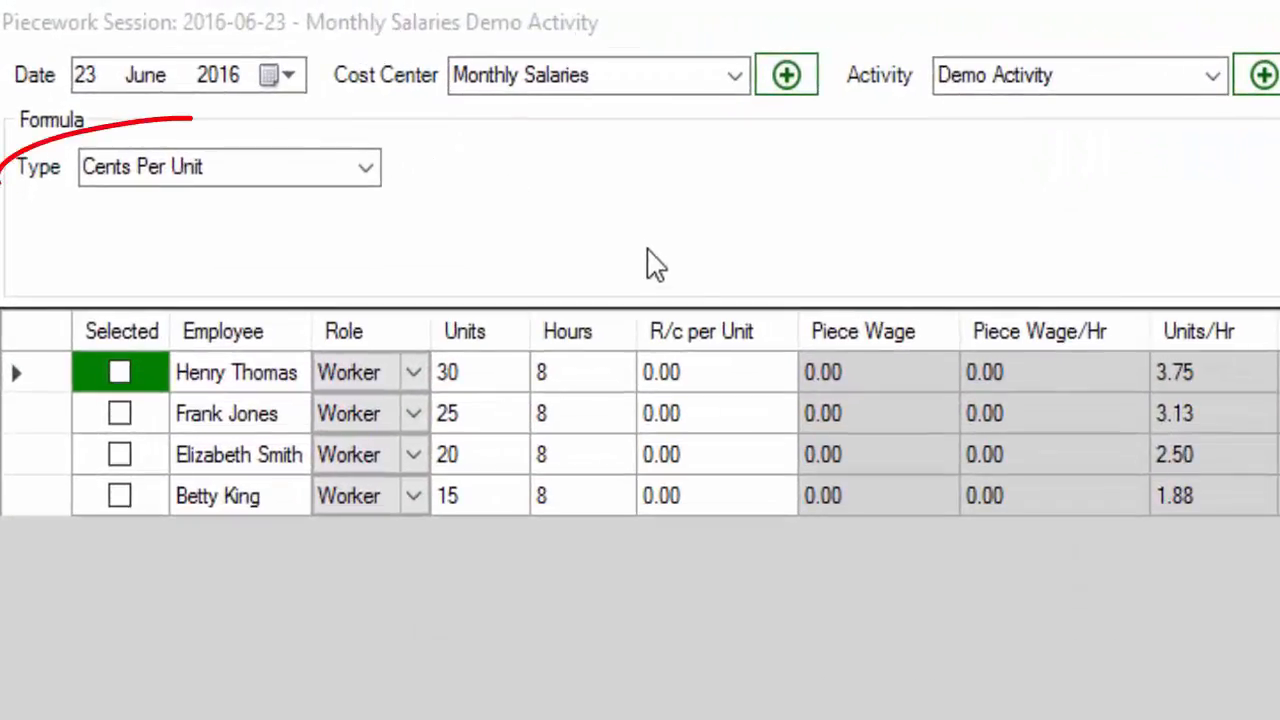
# Step: Set the rate per unit to 1.20 for the first worker in the Cents Per Unit piecework session
pyautogui.click(740, 378)
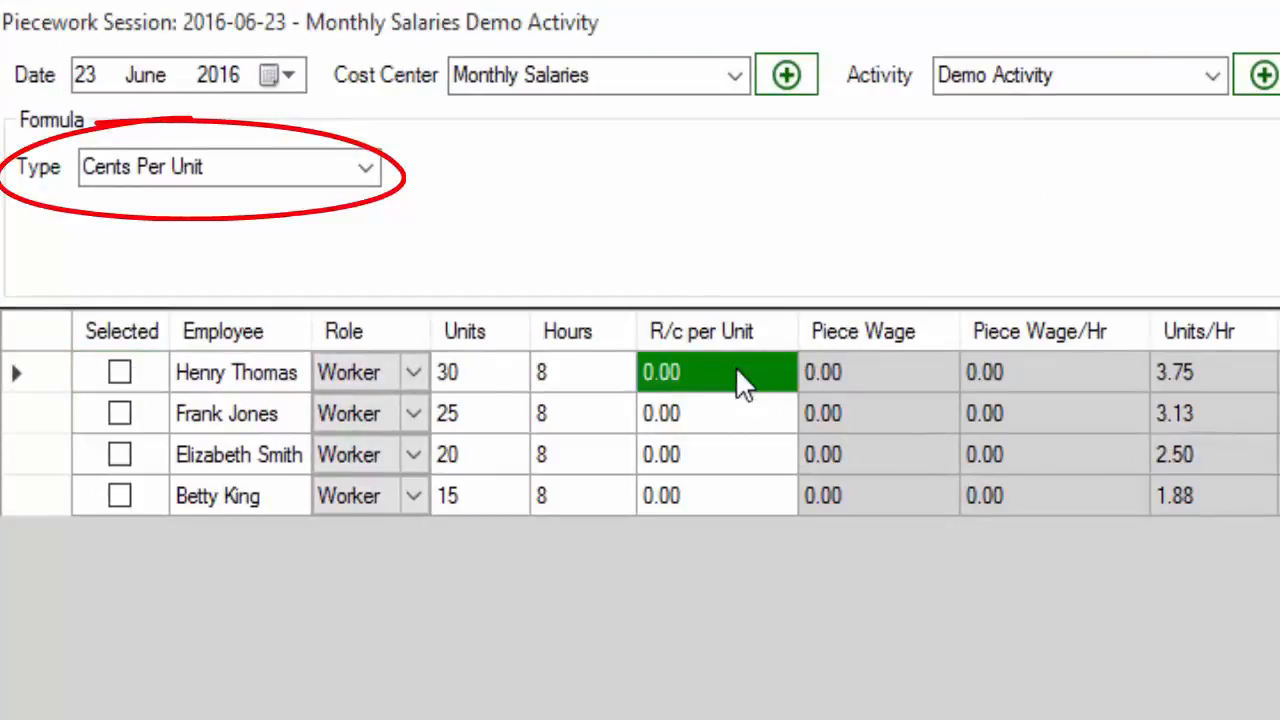
pyautogui.write('1.20')
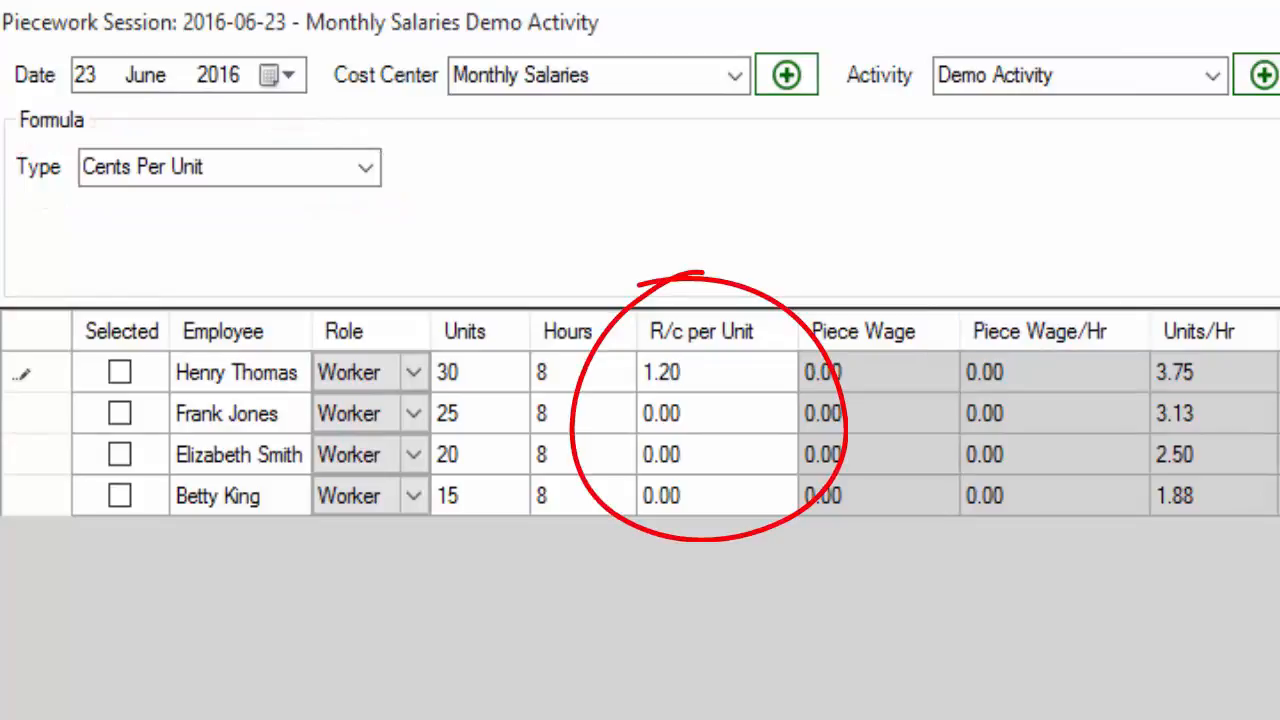
pyautogui.press('Return')
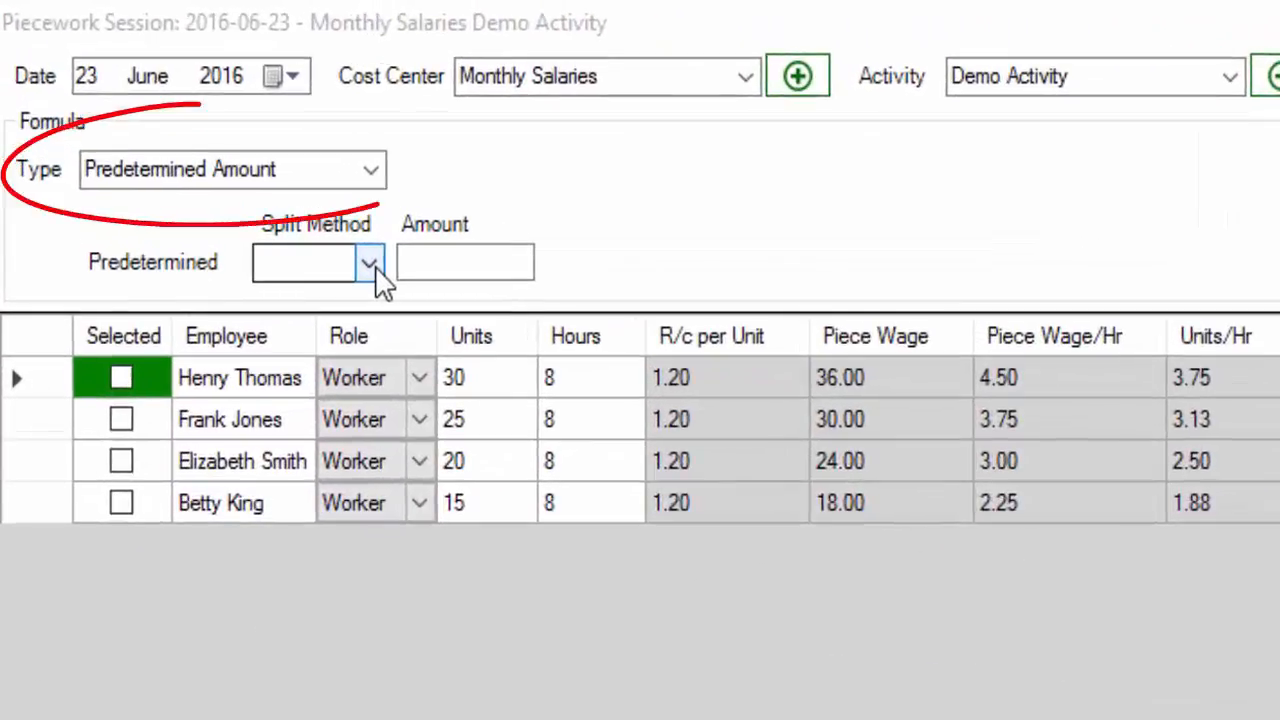
# Step: Set the Predetermined Amount formula to an Even split with an amount of 1000
pyautogui.click(374, 267)
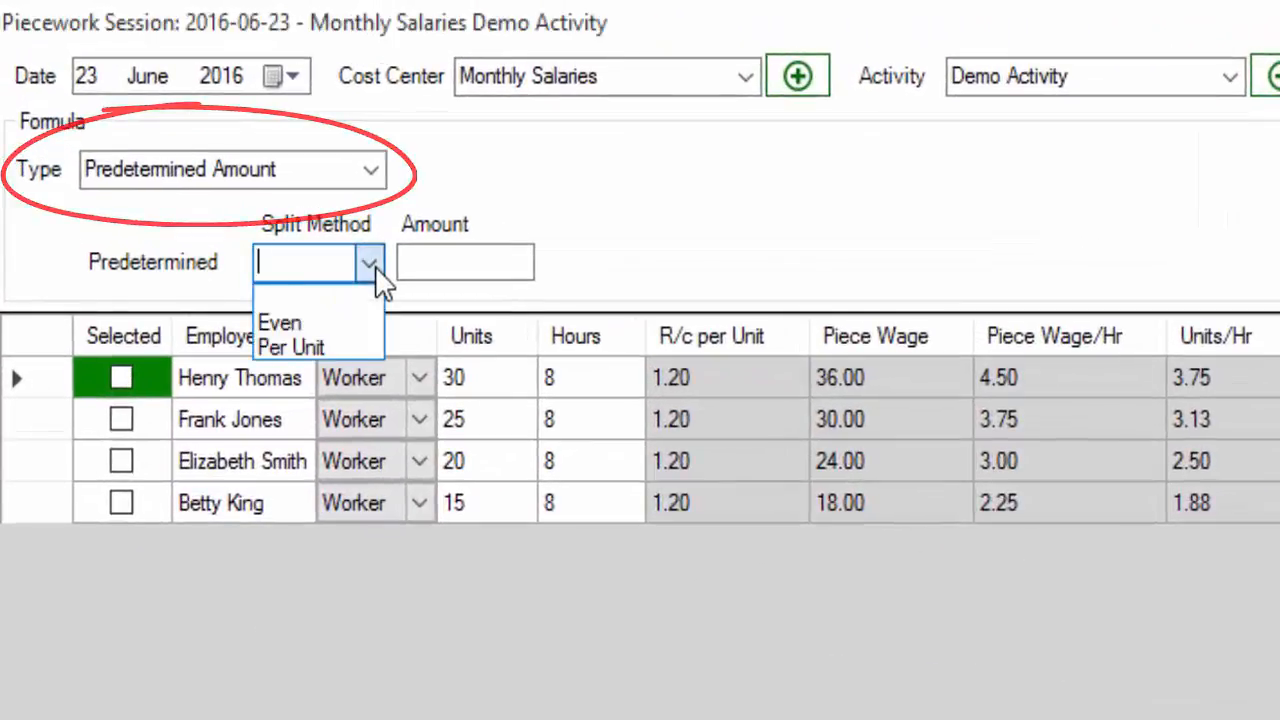
pyautogui.click(349, 310)
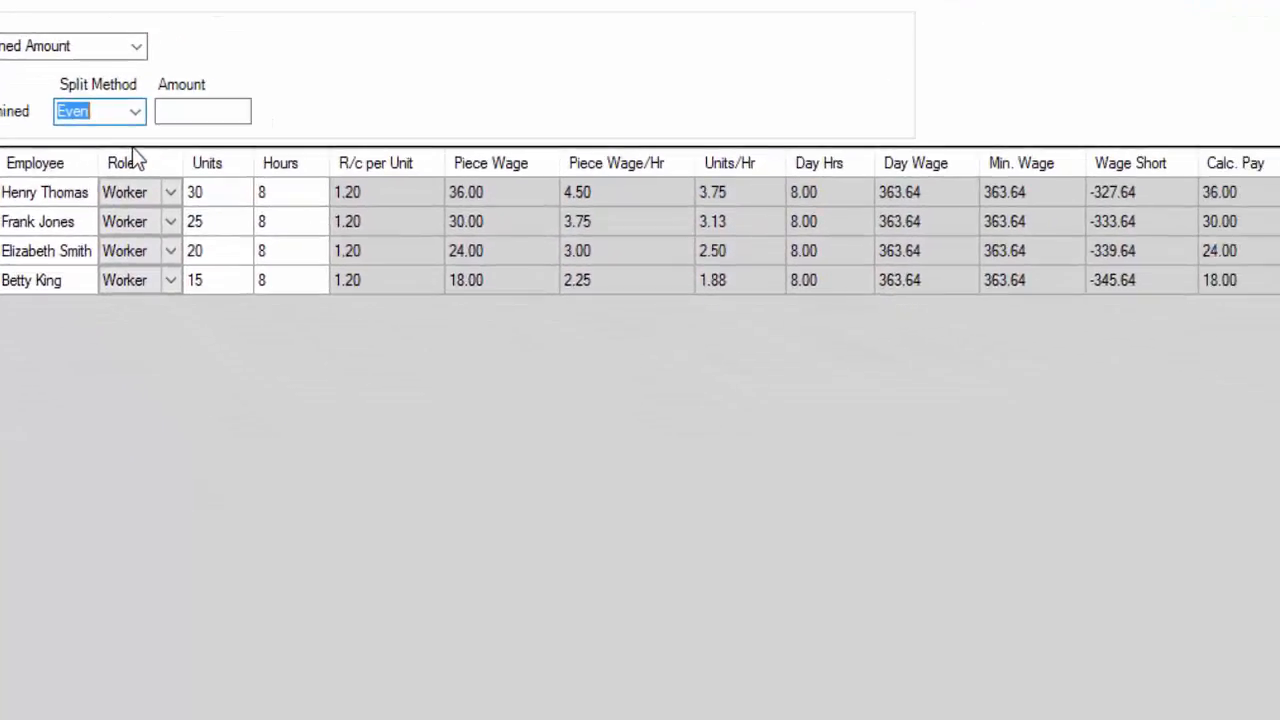
pyautogui.click(210, 116)
pyautogui.write('1000')
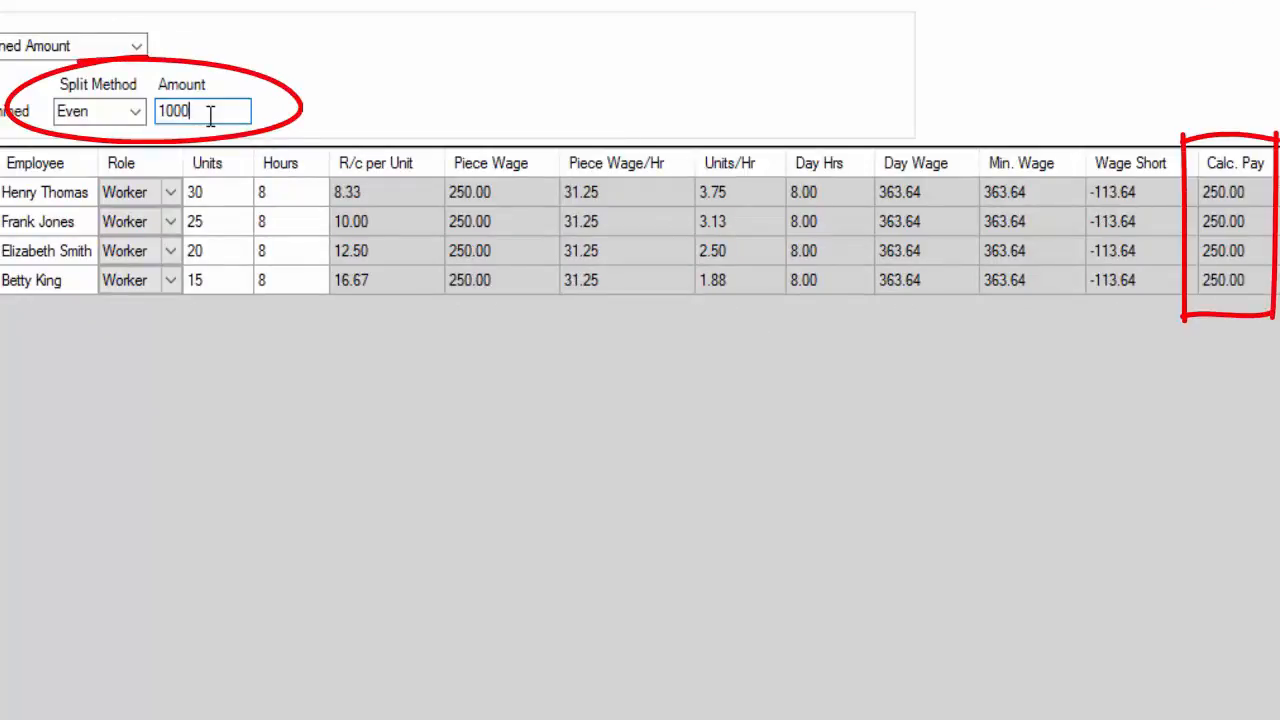
# Step: Change the split method of the predetermined amount to Per Unit
pyautogui.click(136, 113)
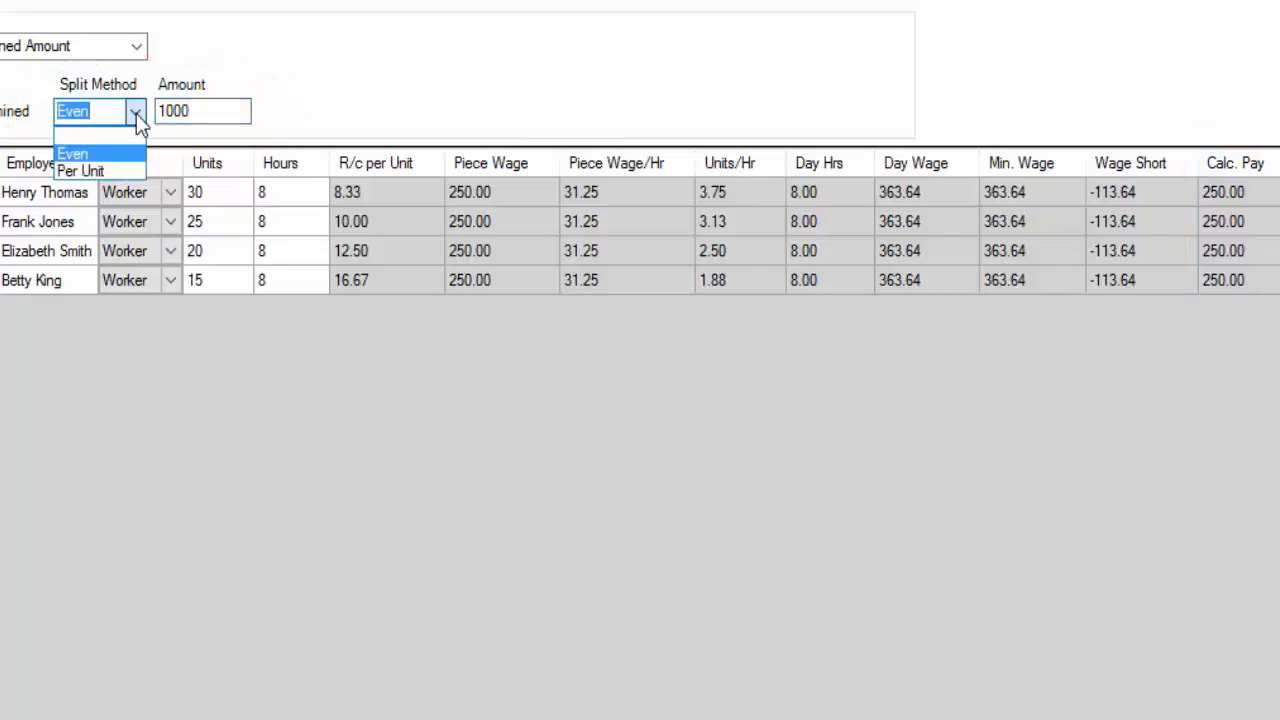
pyautogui.click(133, 170)
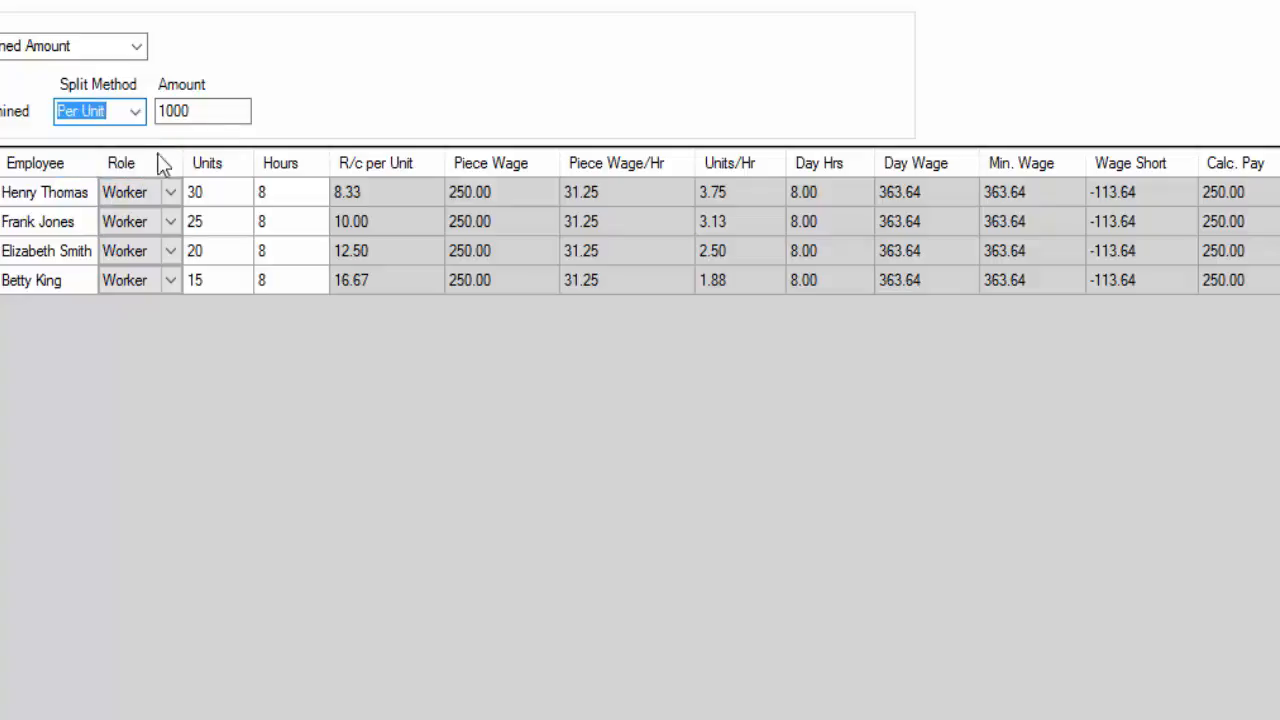
pyautogui.click(217, 116)
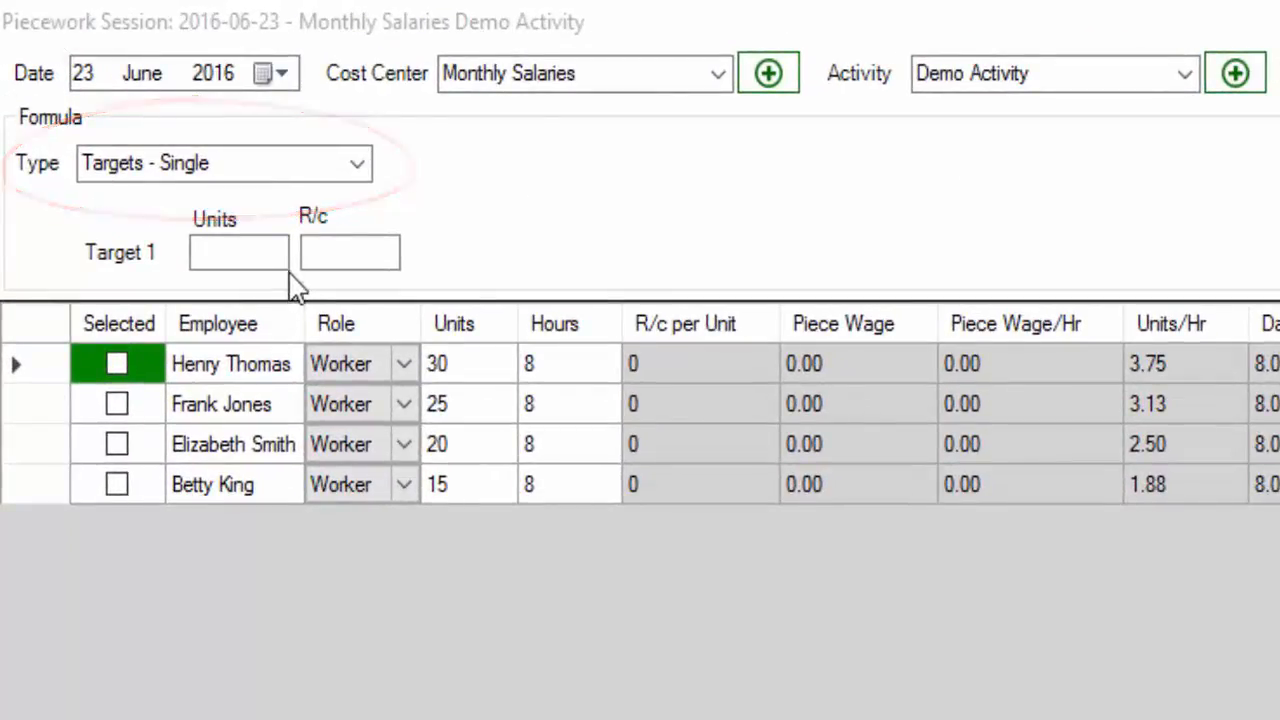
# Step: Set Target 1 of the Targets - Single formula to 22 units at a rate of 1.20
pyautogui.click(277, 254)
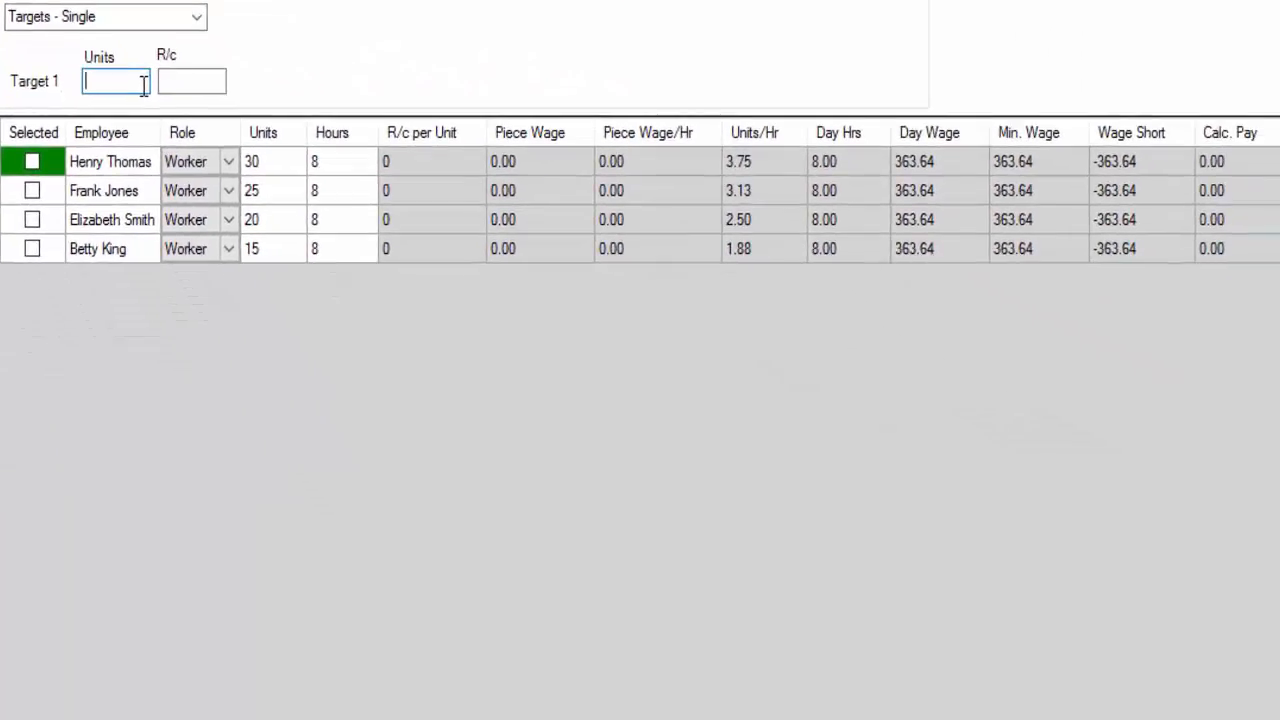
pyautogui.write('22')
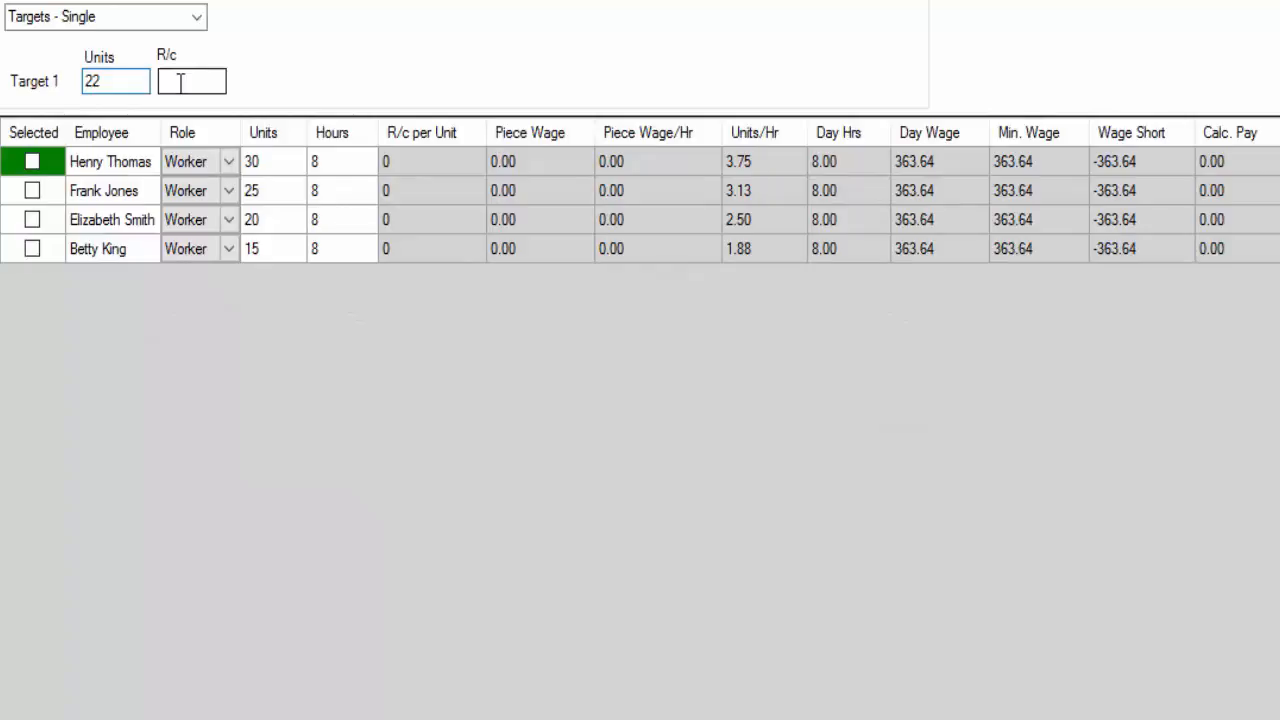
pyautogui.click(178, 83)
pyautogui.write('1.2')
pyautogui.write('0')
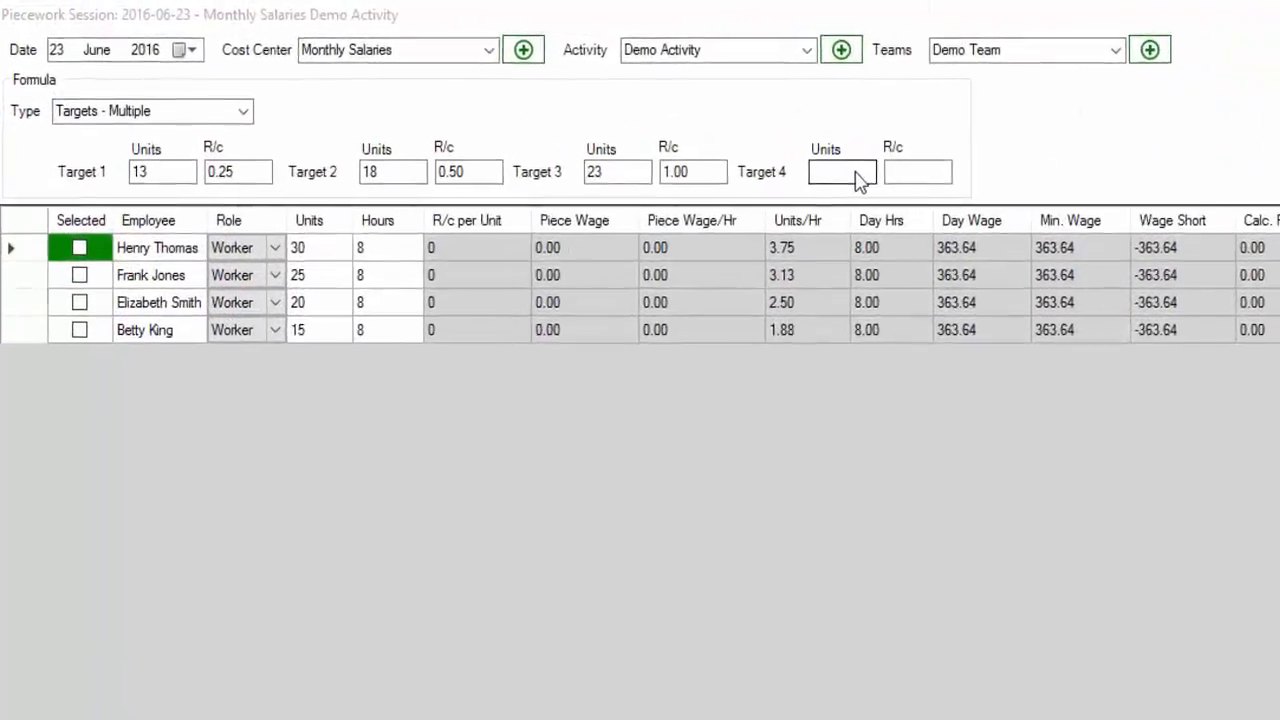
# Step: Set Target 4 of the Targets - Multiple formula to 28 units at a rate of 1.50
pyautogui.click(1047, 215)
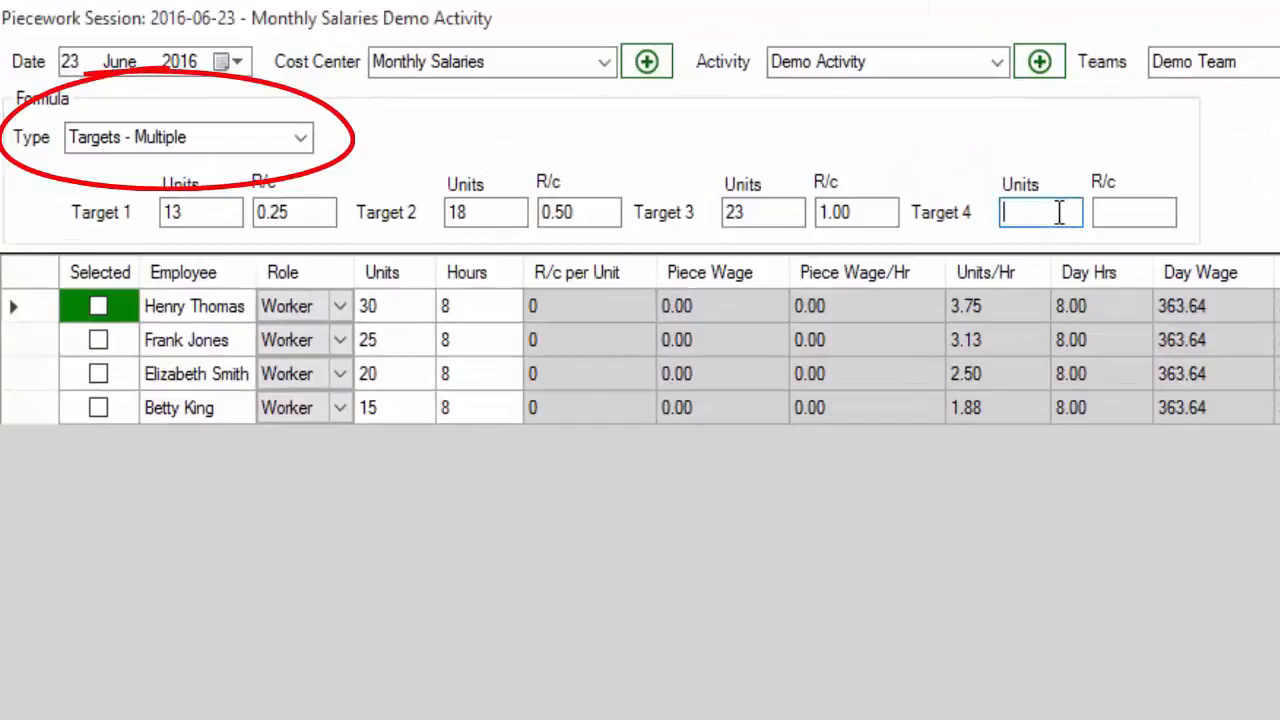
pyautogui.write('28')
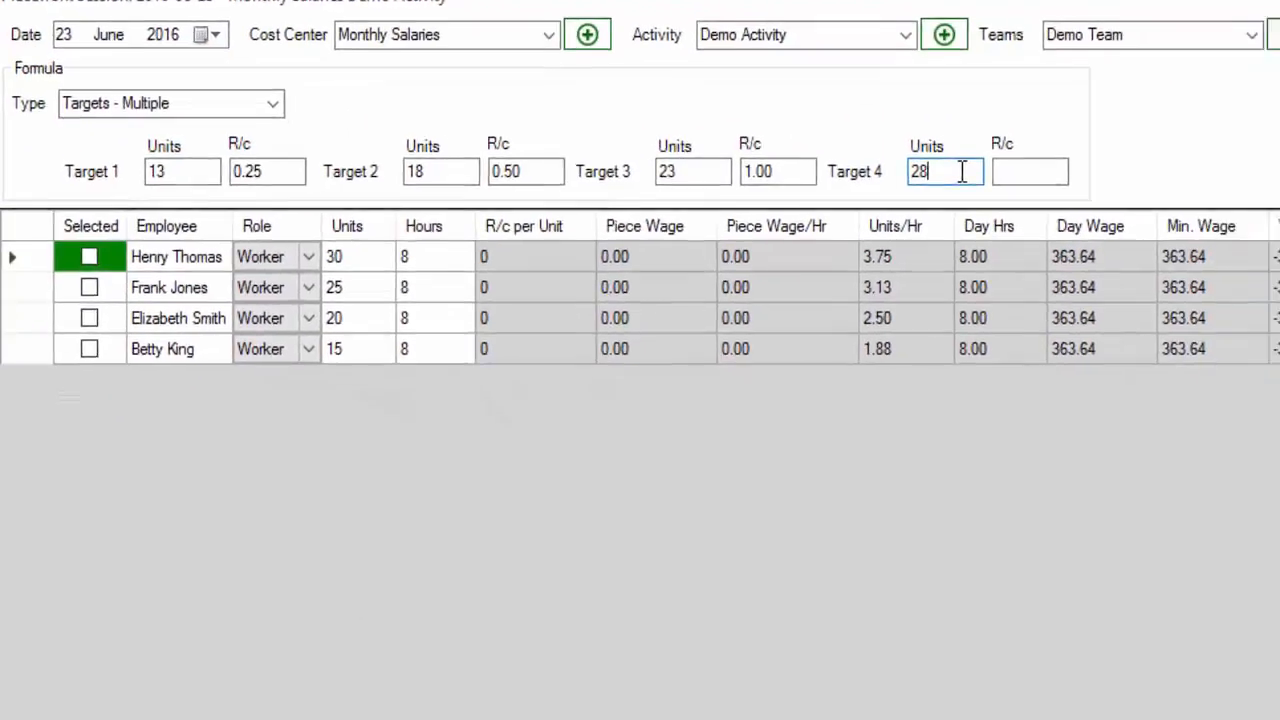
pyautogui.press('Tab')
pyautogui.write('1.')
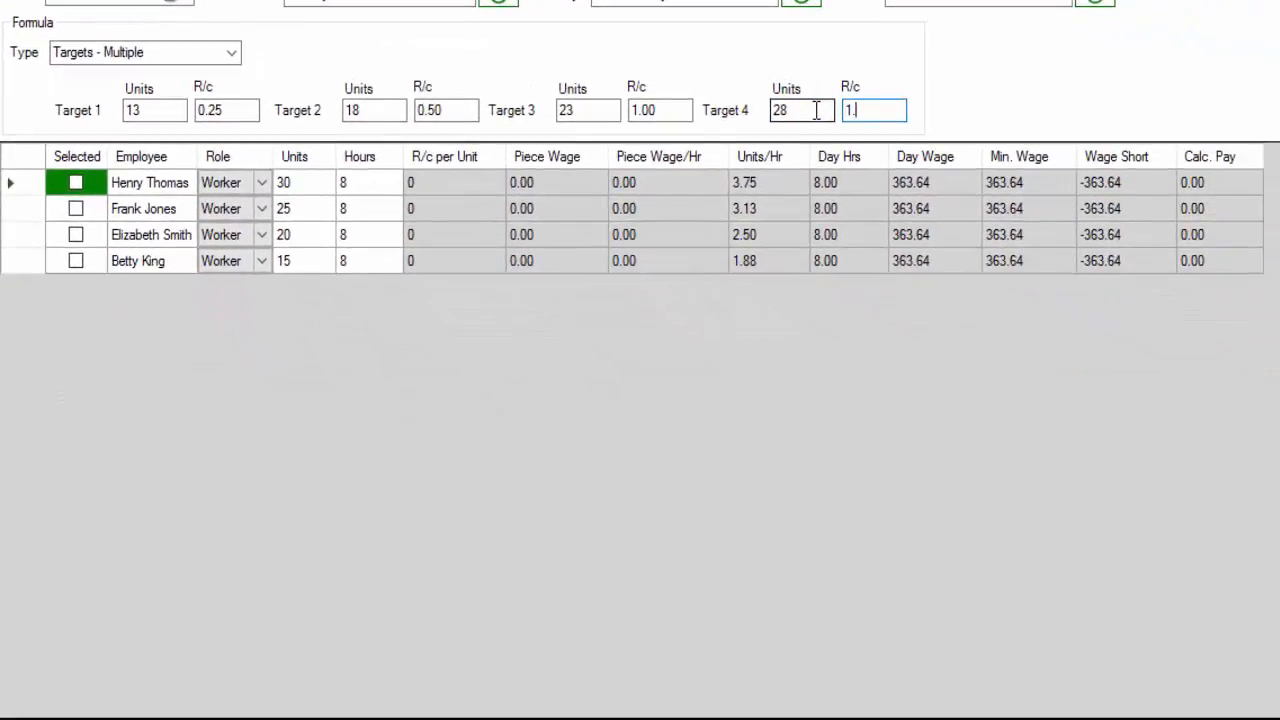
pyautogui.write('50')
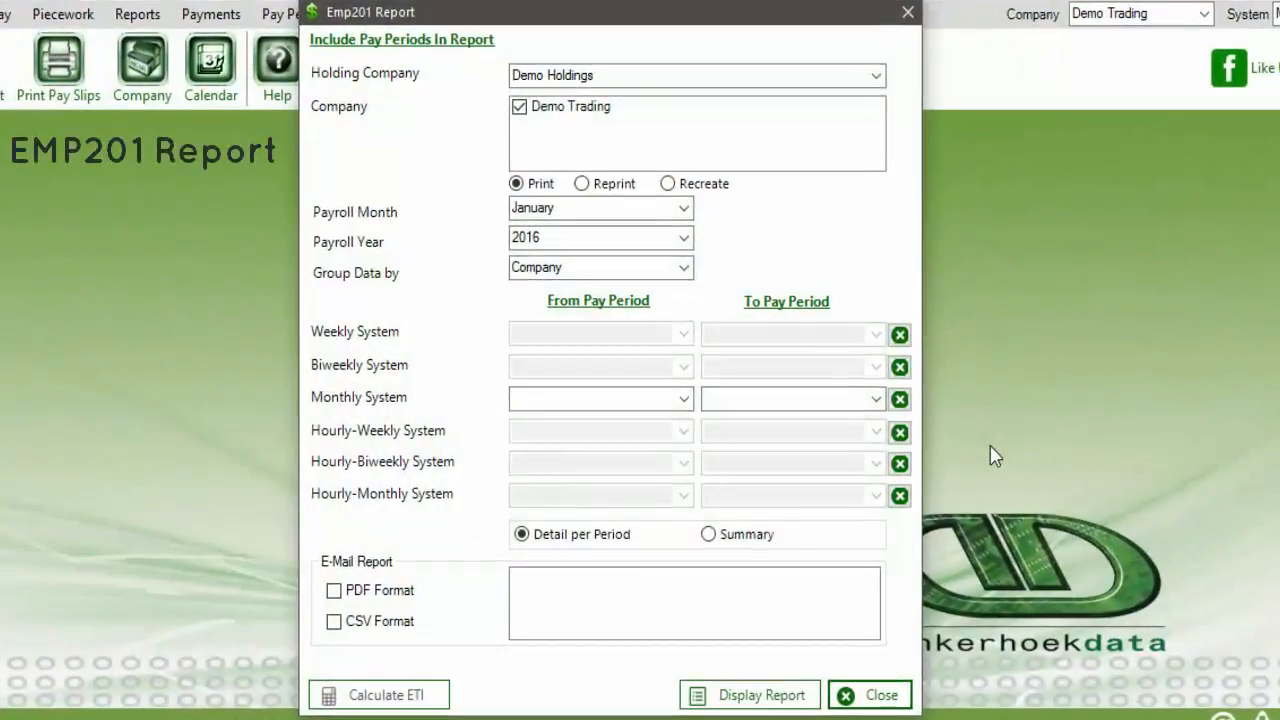
# Step: Set both the from and to pay periods of the Monthly System to 2016/06/25 (Demo Trading) in the EMP201 report
pyautogui.click(689, 404)
pyautogui.click(688, 421)
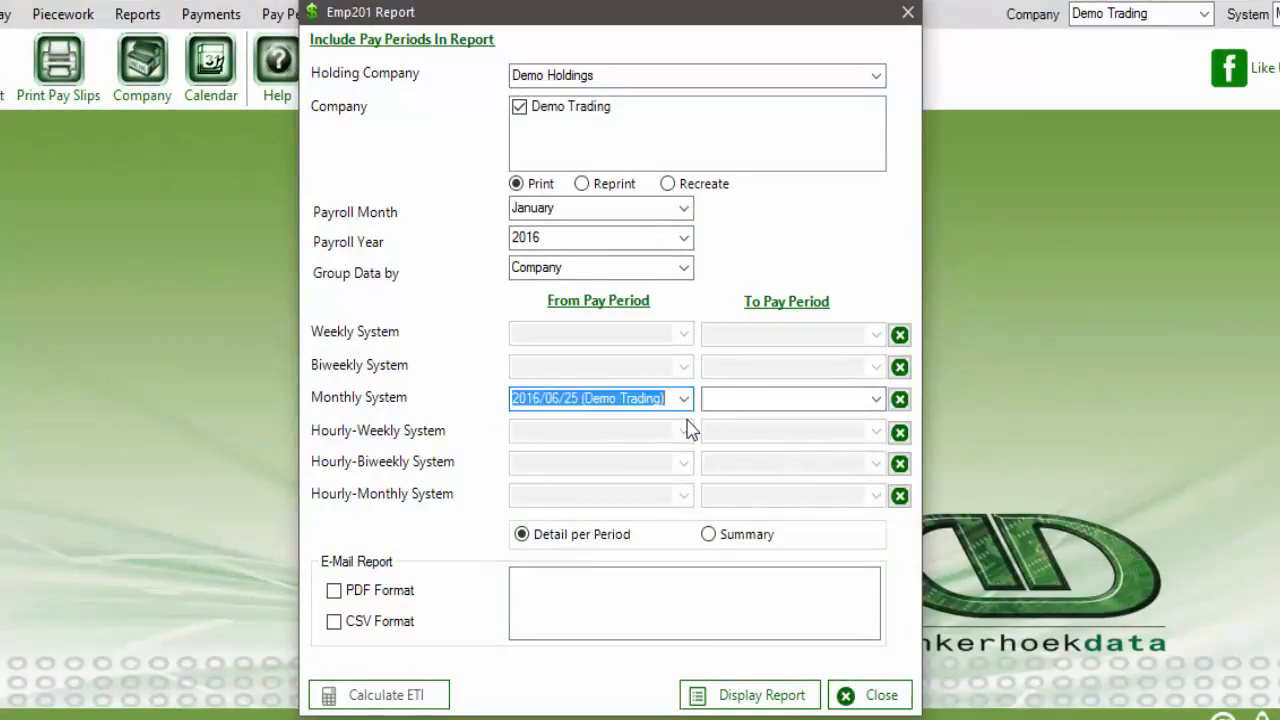
pyautogui.click(877, 400)
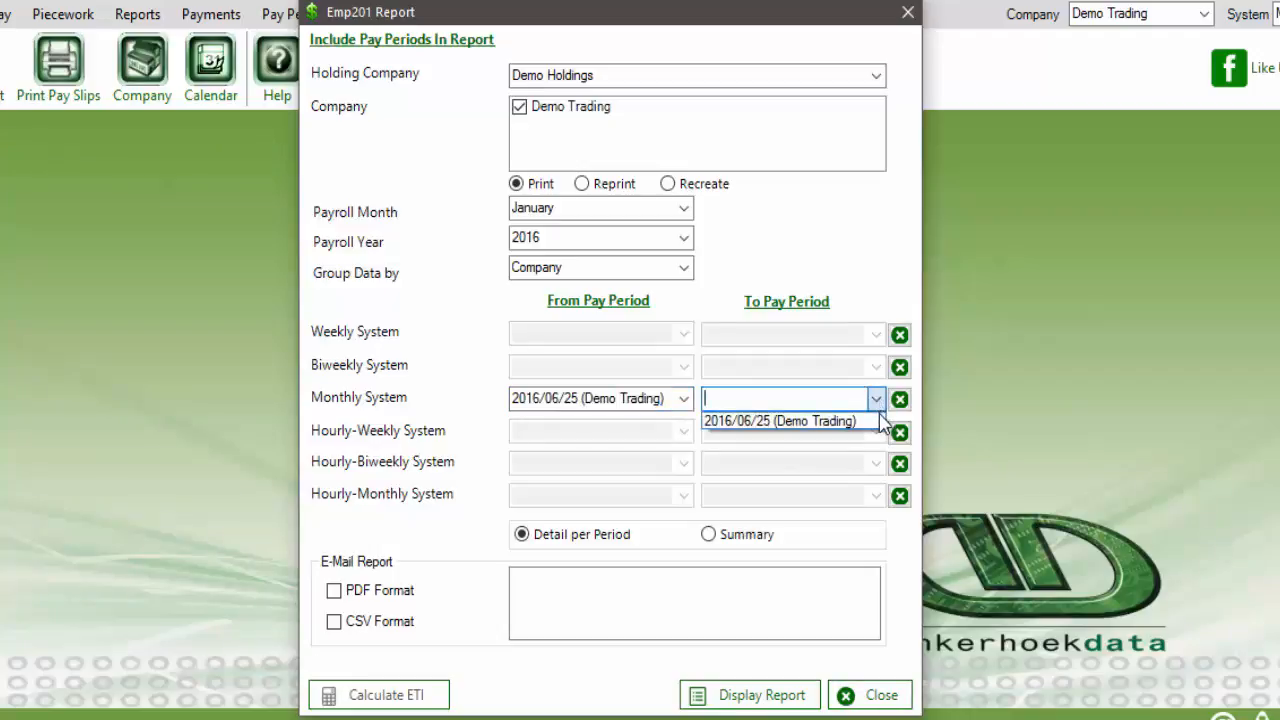
pyautogui.click(879, 422)
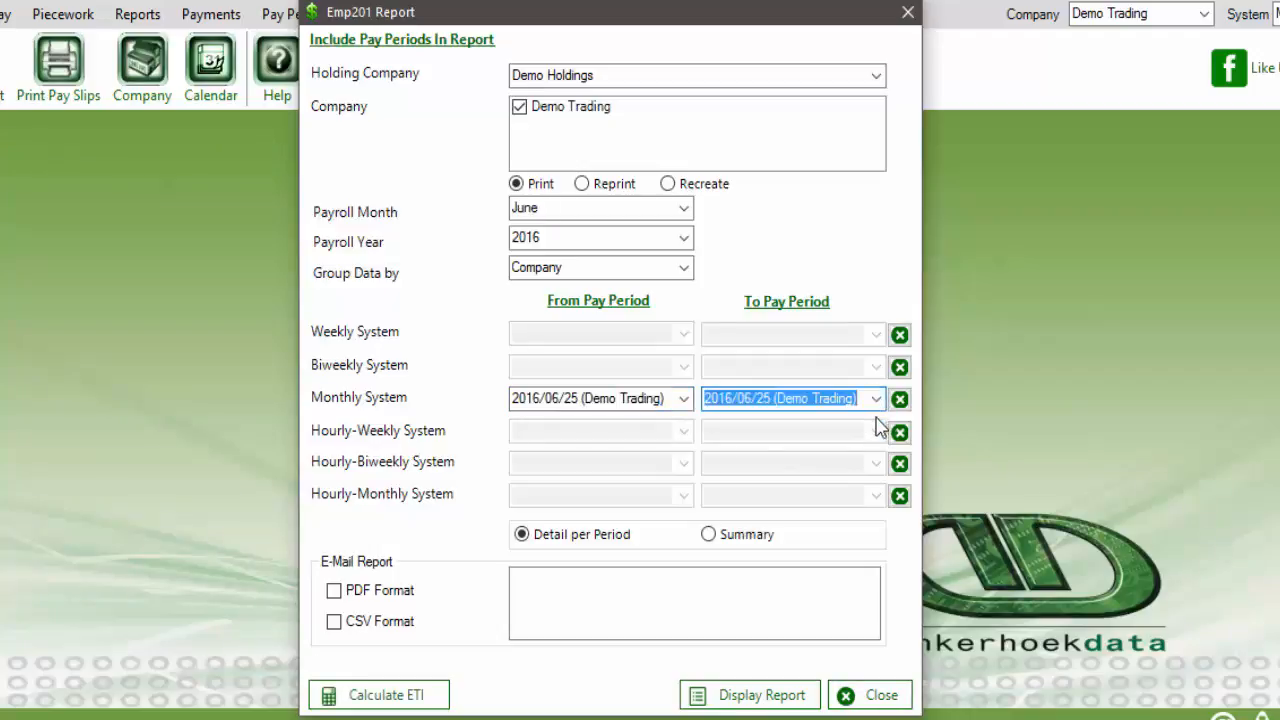
# Step: Calculate the ETI for the June 2016 EMP201 report, accepting the ETI calculation agreement
pyautogui.click(441, 703)
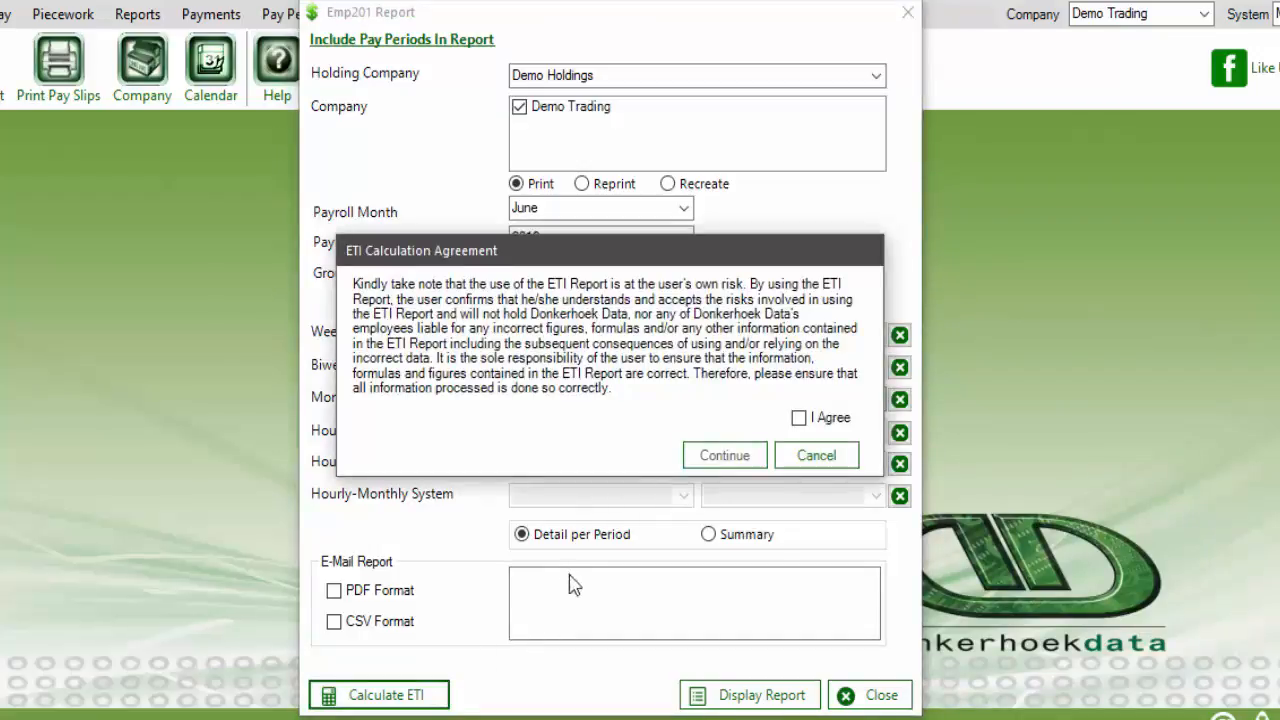
pyautogui.click(799, 418)
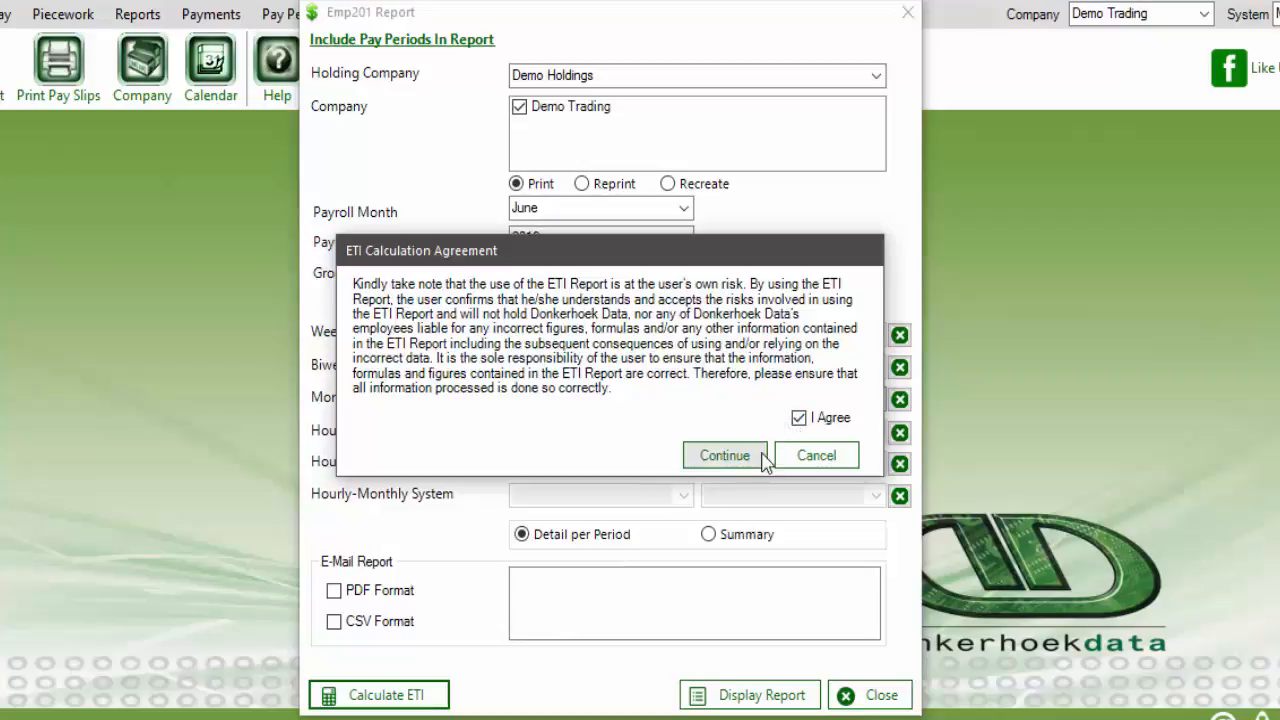
pyautogui.click(725, 456)
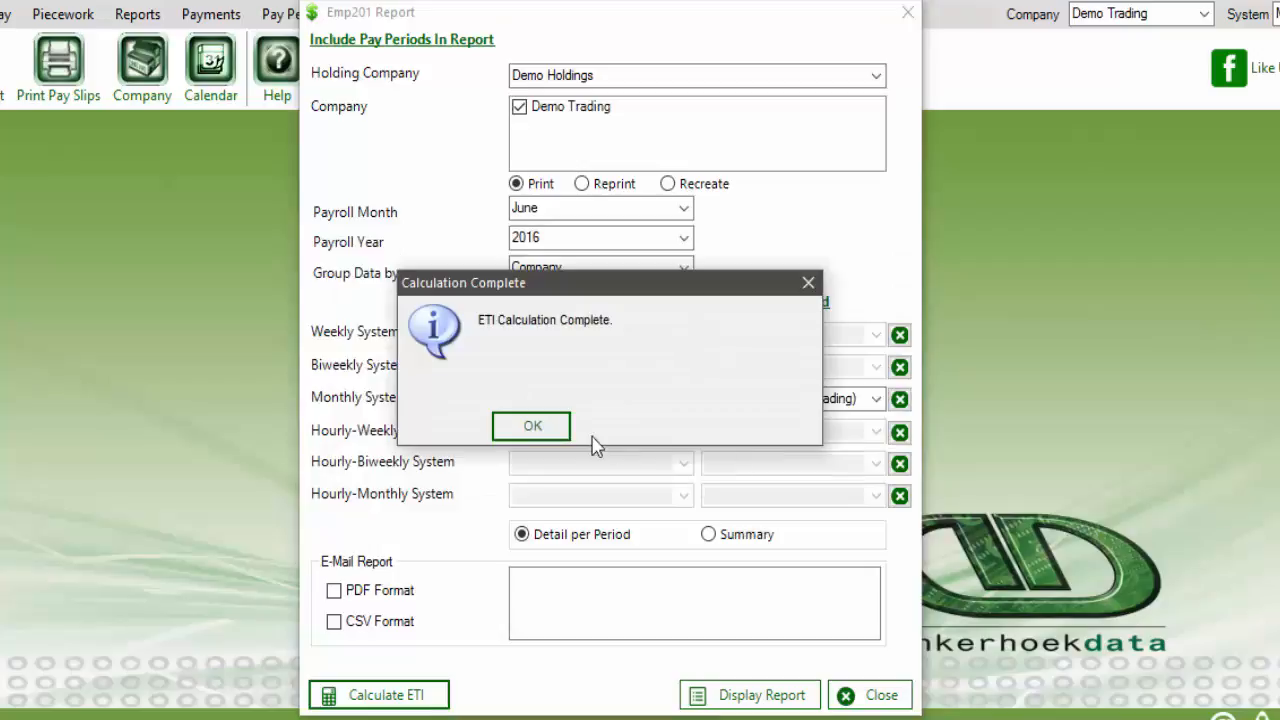
pyautogui.click(563, 429)
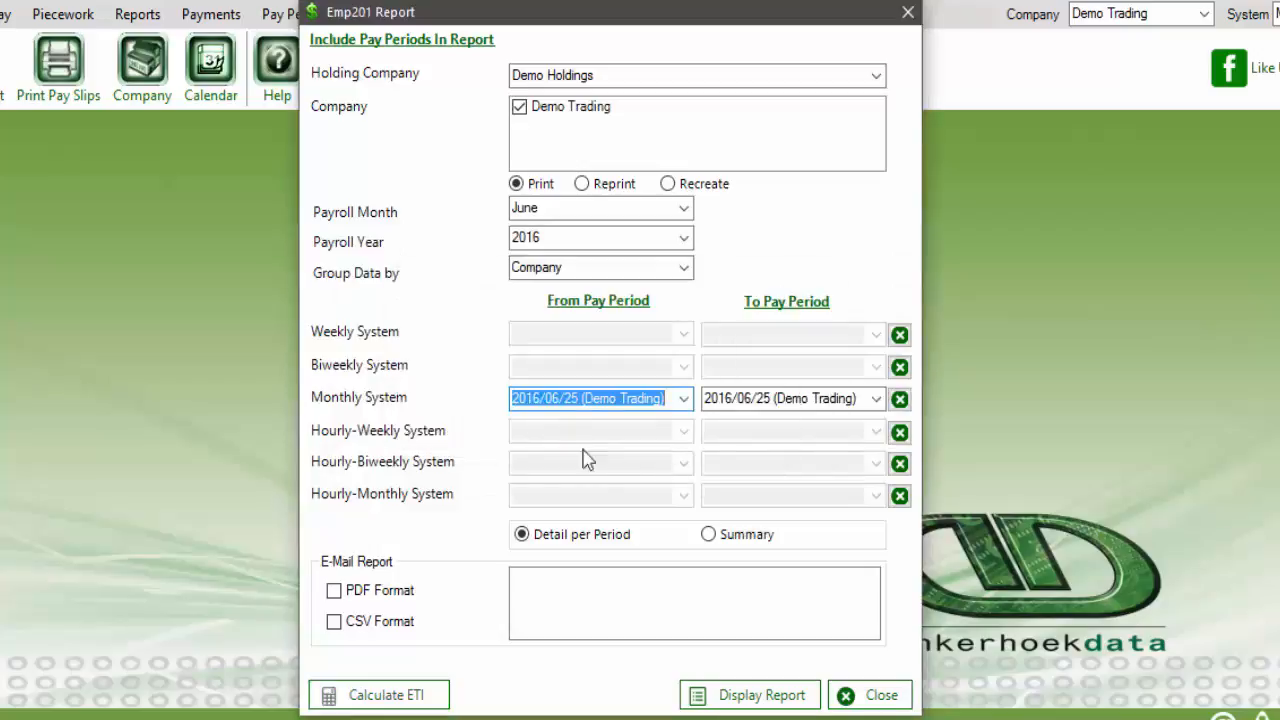
# Step: Display the EMP201 report and the ETI detail report for June 2016
pyautogui.click(720, 690)
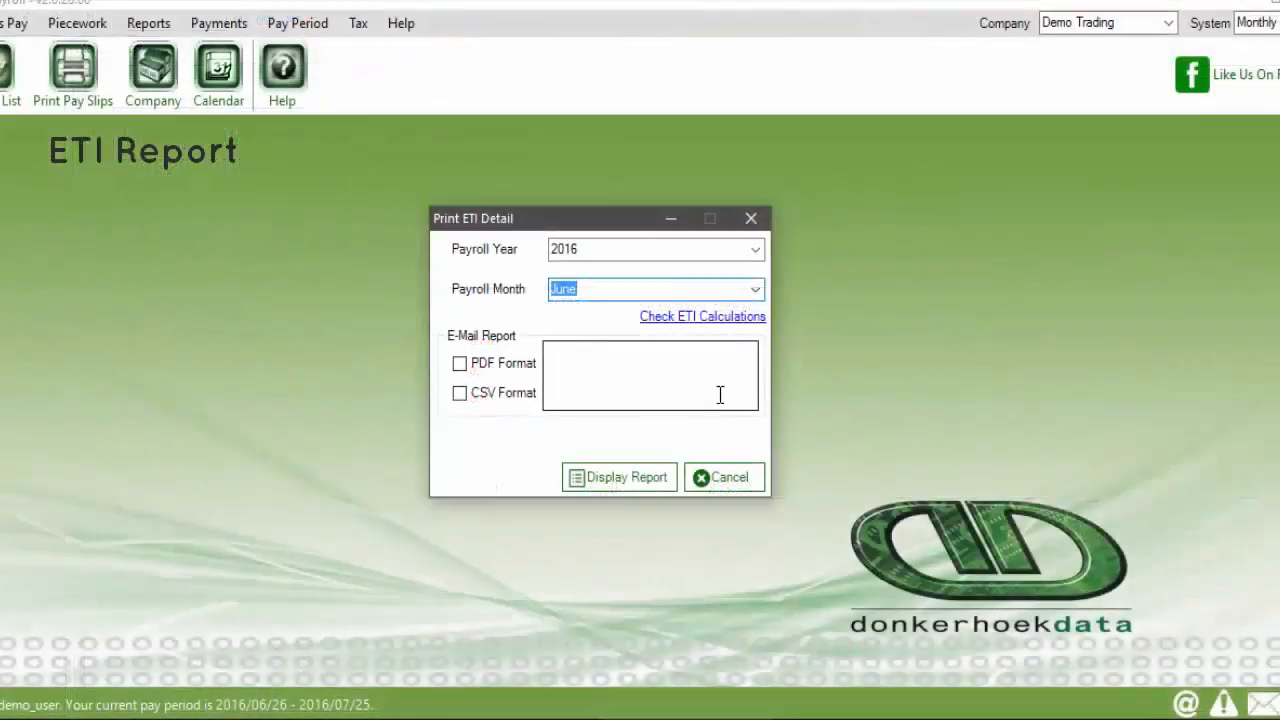
pyautogui.click(674, 477)
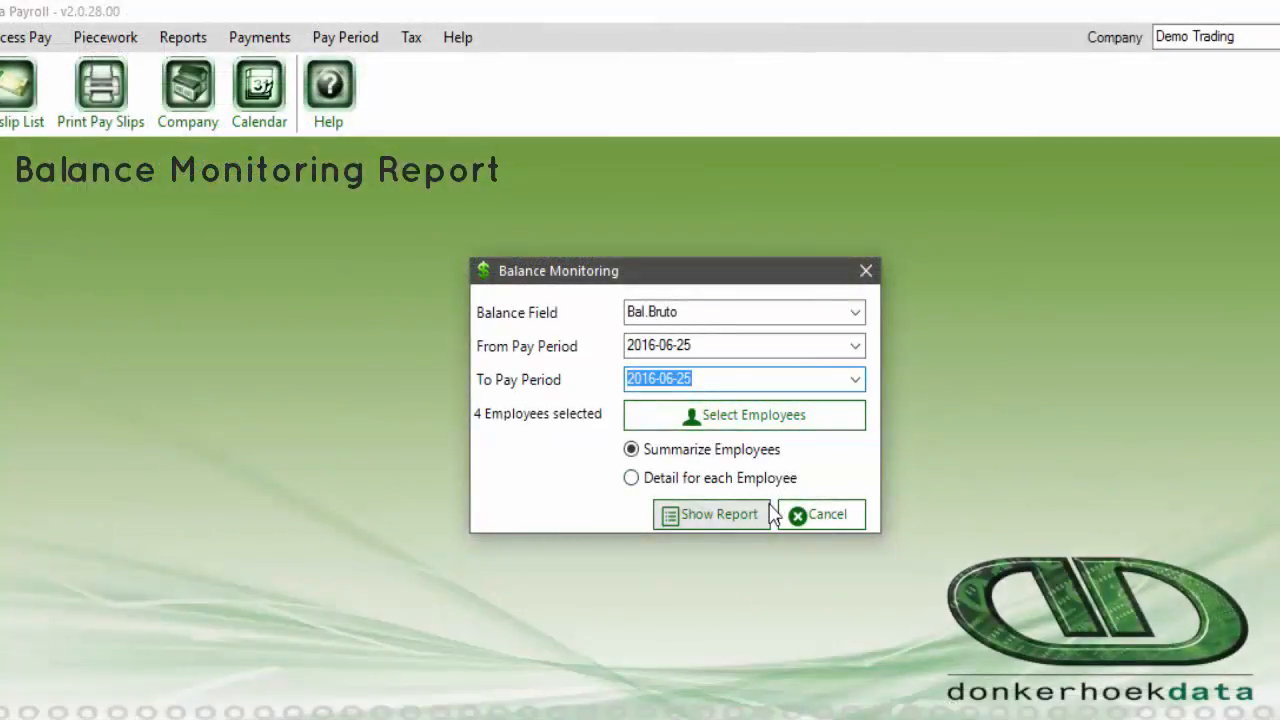
# Step: Show the Bal.Bruto balance monitoring report for pay period 2016-06-25, both summarized and with detail for each employee
pyautogui.click(768, 513)
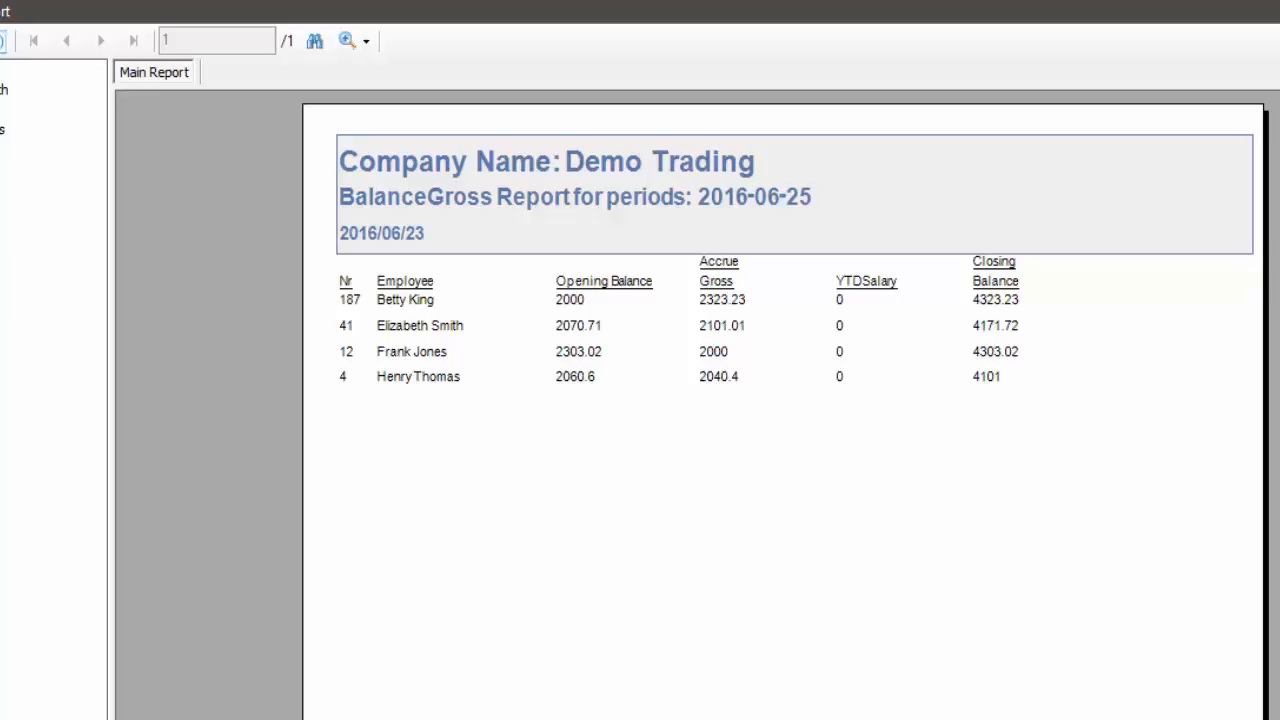
pyautogui.hotkey('alt', 'F4')
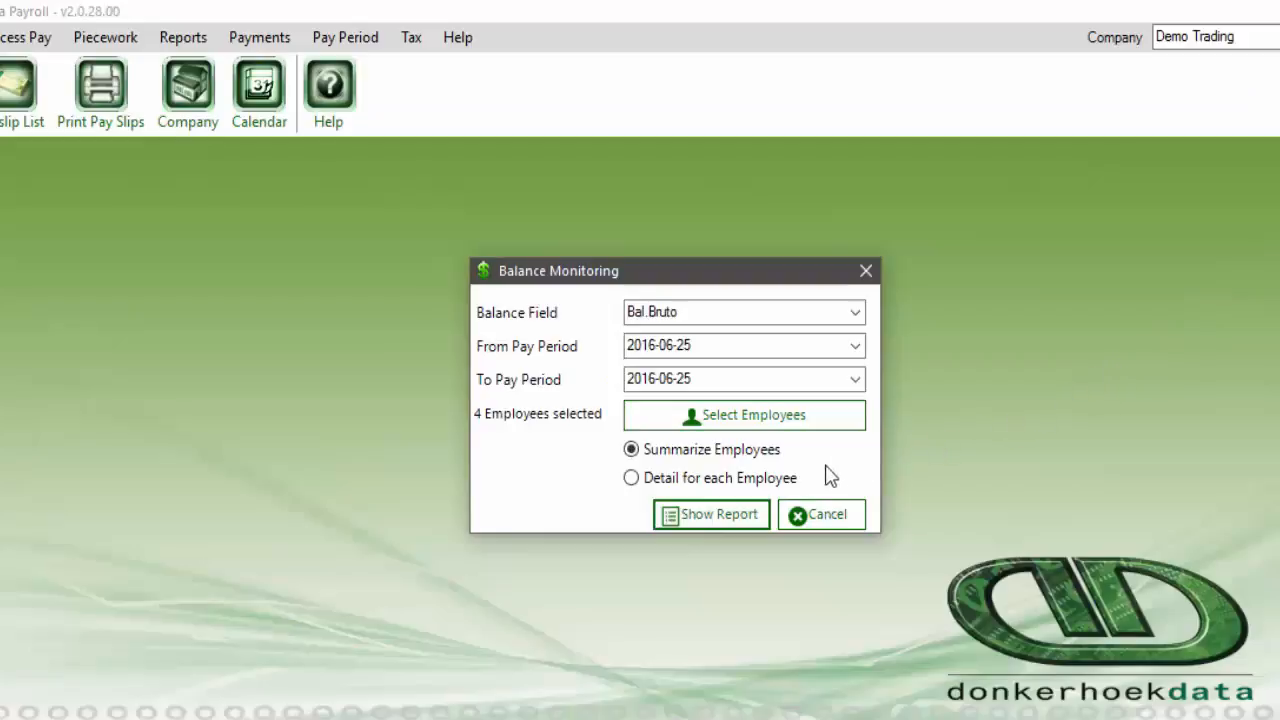
pyautogui.click(778, 480)
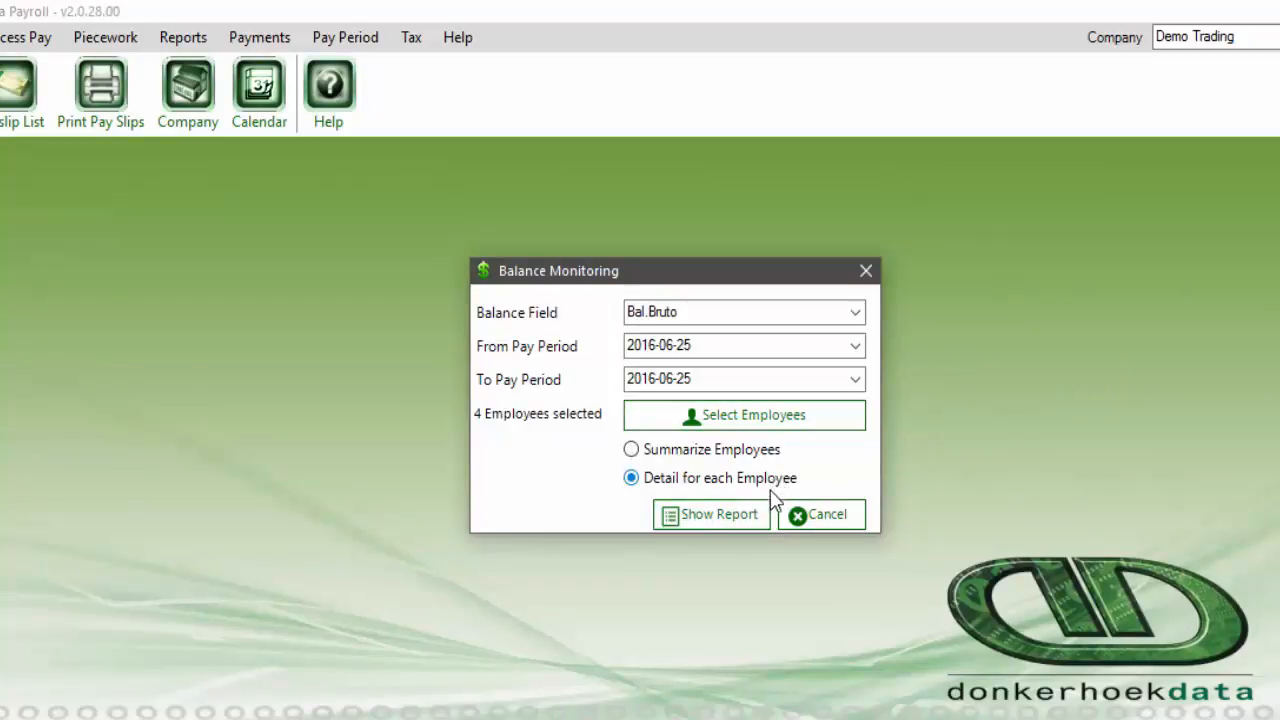
pyautogui.click(766, 516)
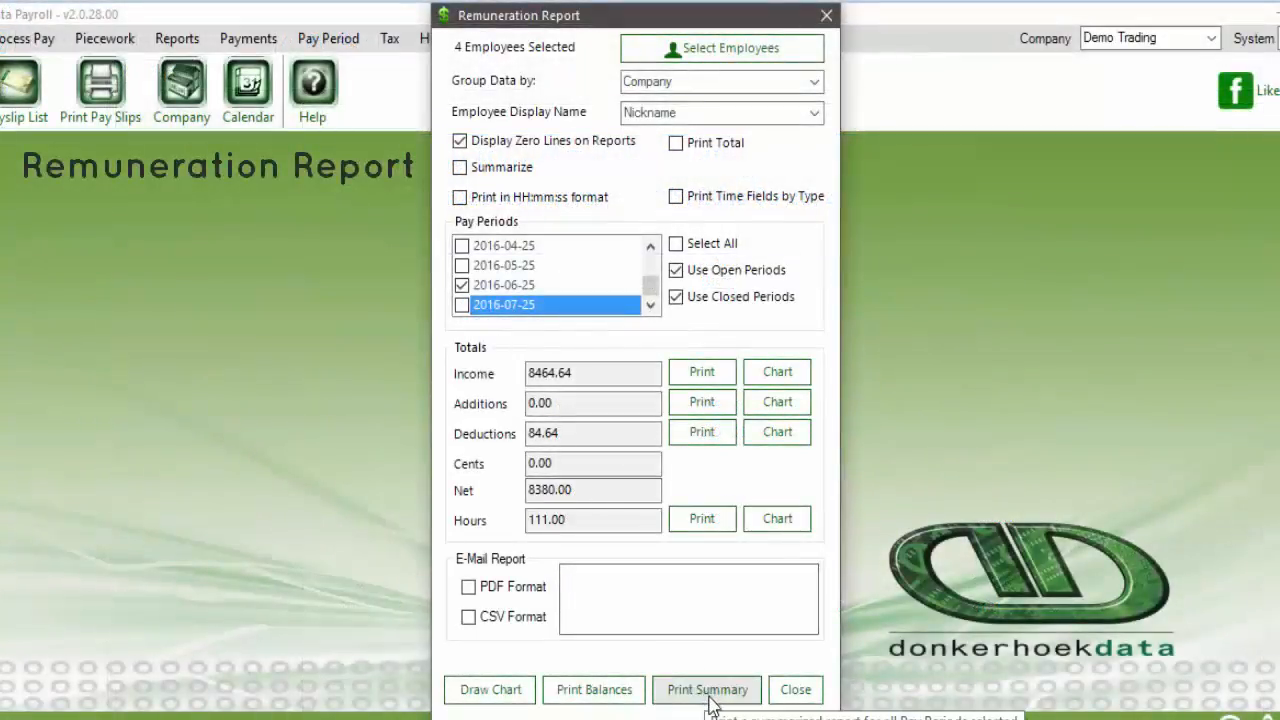
# Step: Print the summary and the balances of the Remuneration Report for pay period 2016-06-25
pyautogui.click(707, 690)
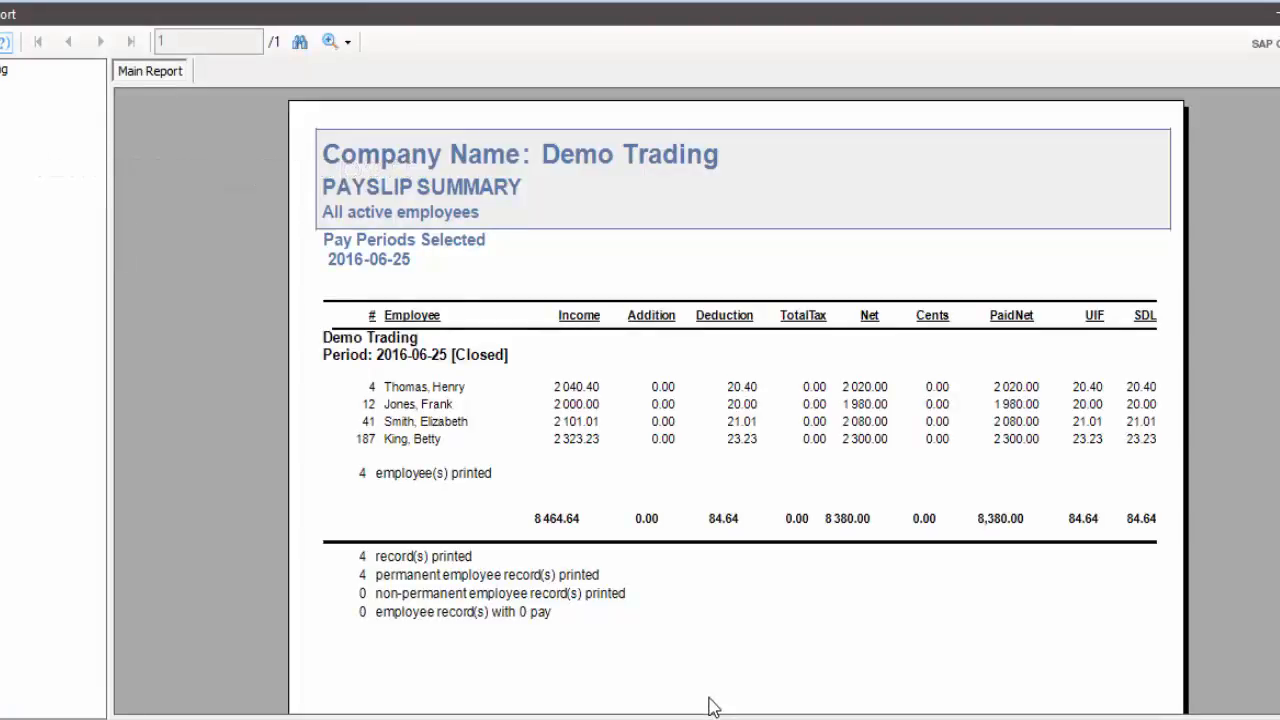
pyautogui.click(1279, 14)
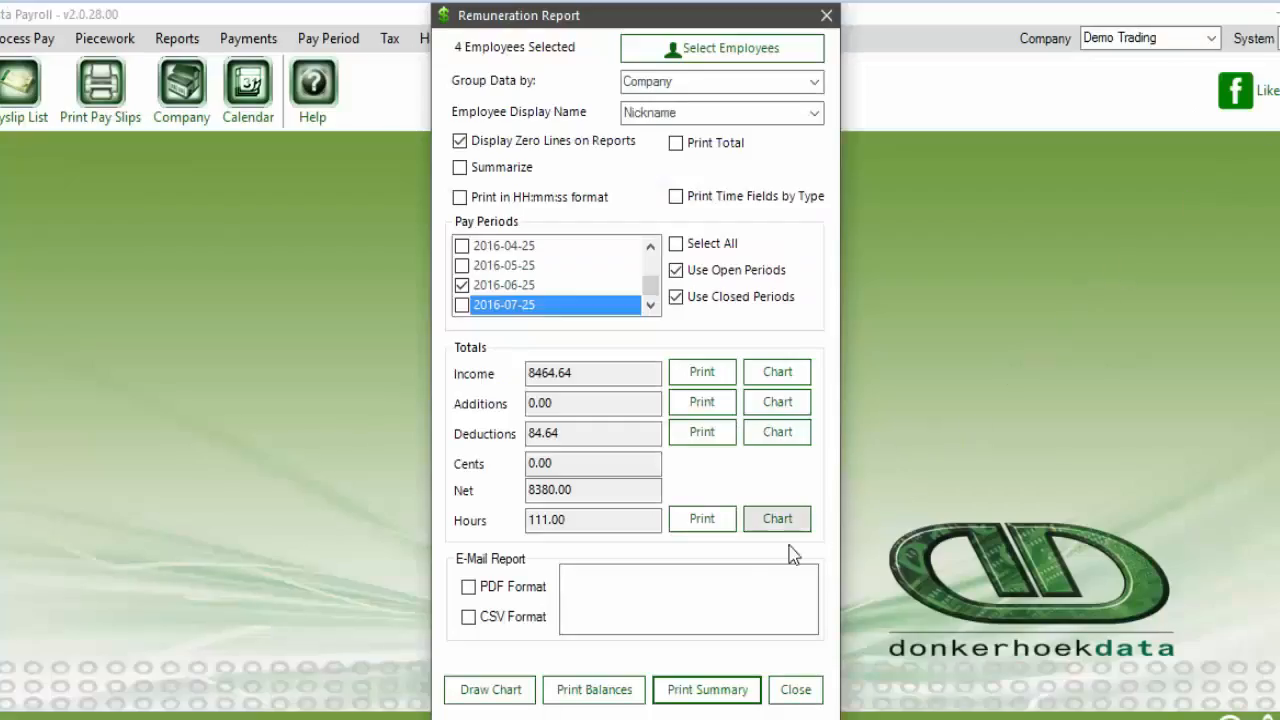
pyautogui.click(643, 688)
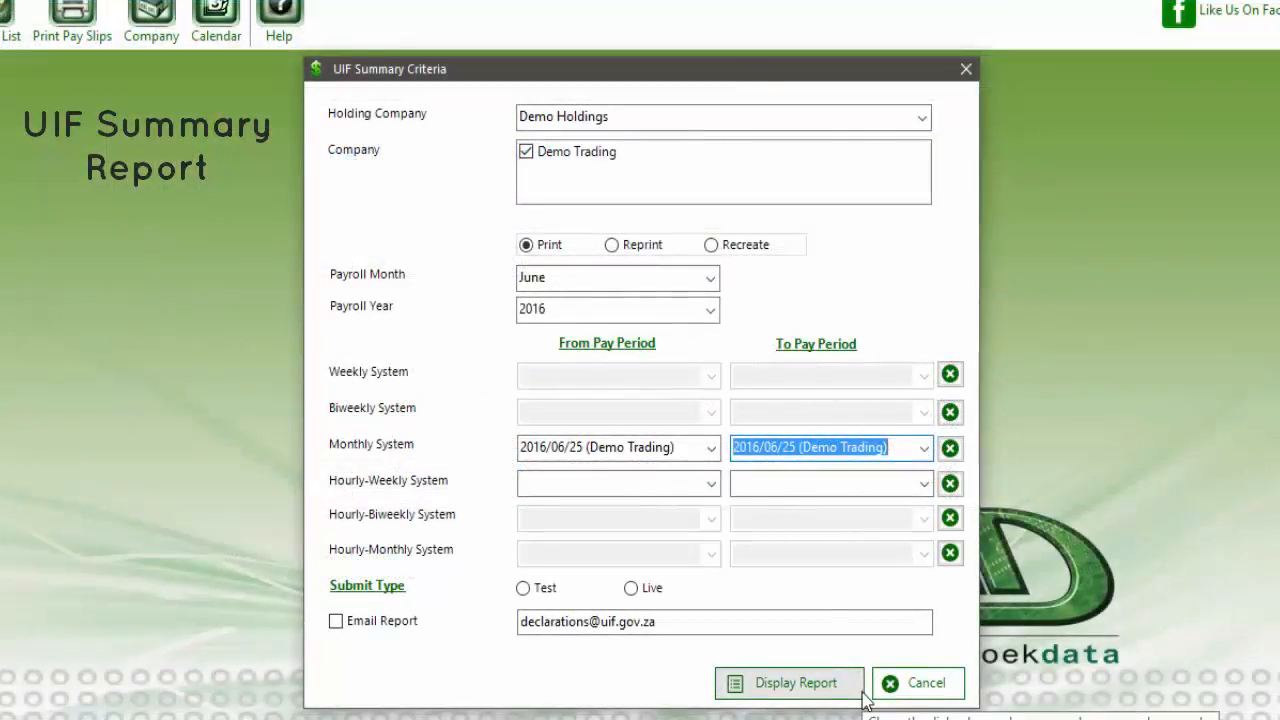
# Step: Display the UIF Summary report of Demo Trading for June 2016, covering monthly pay period 2016/06/25
pyautogui.click(860, 688)
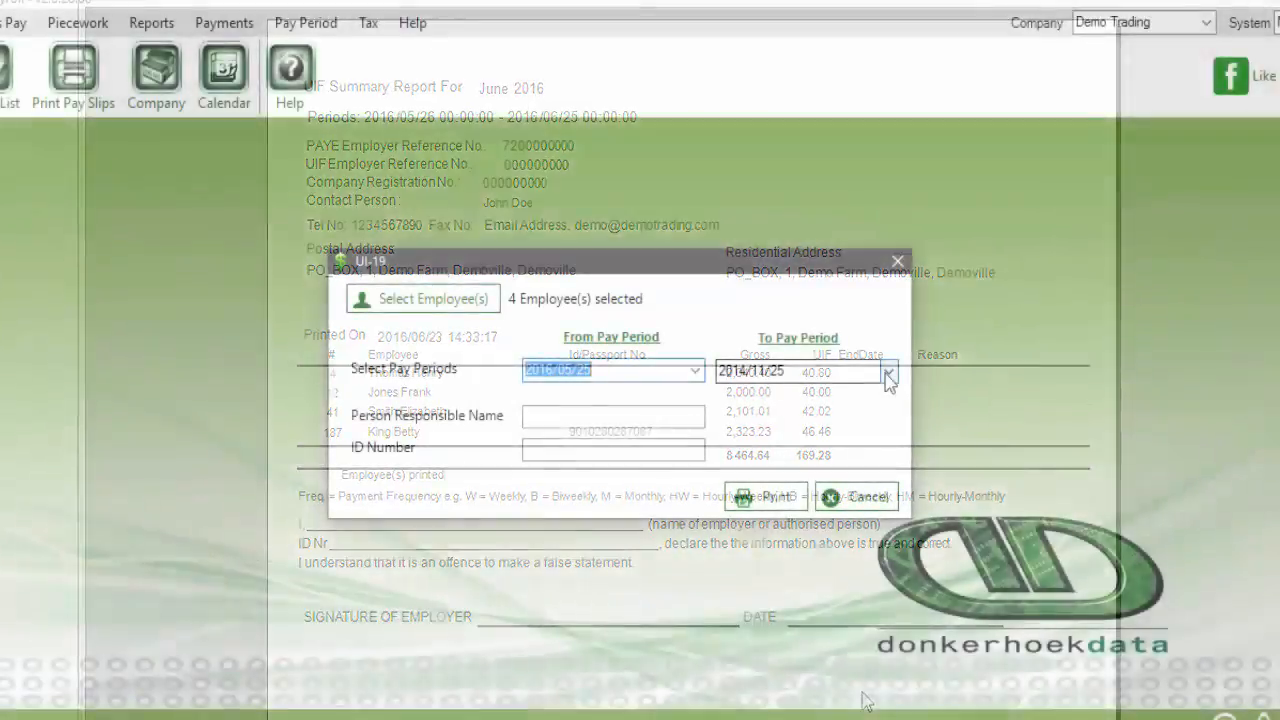
# Step: Set the UI-19 report's to pay period to 2016/06/25, print it and look through the form
pyautogui.click(888, 371)
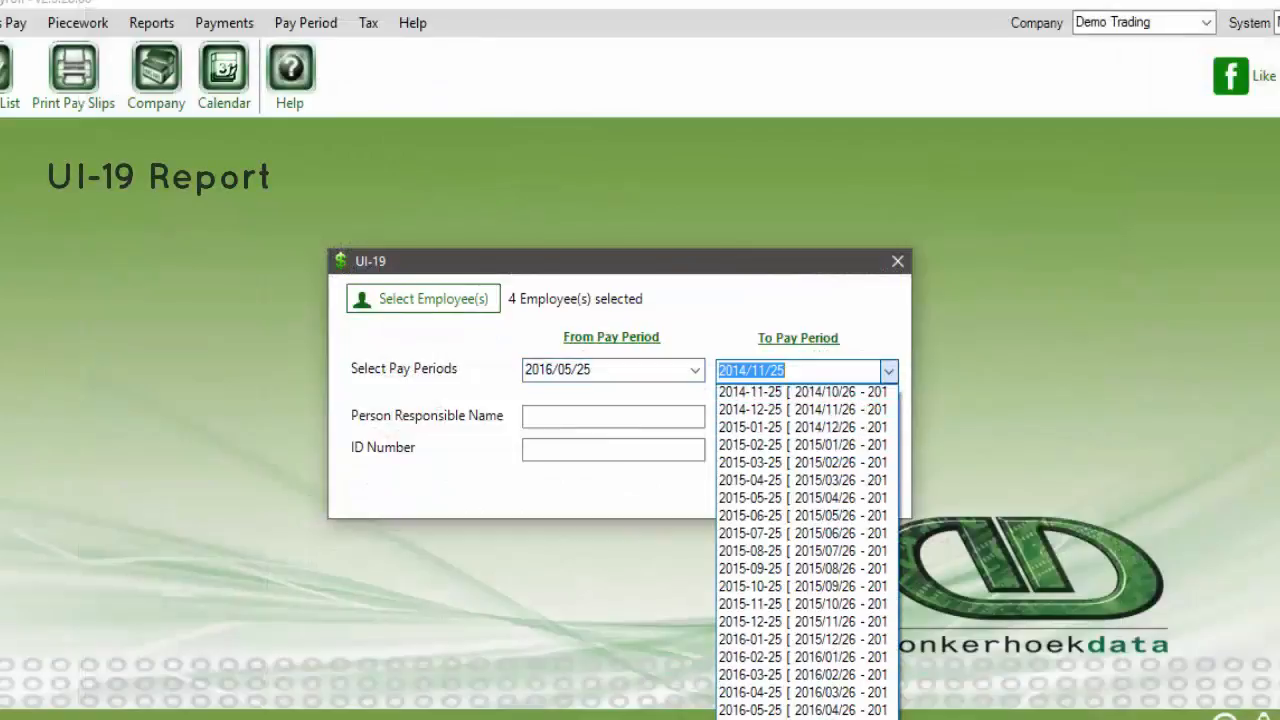
pyautogui.click(829, 719)
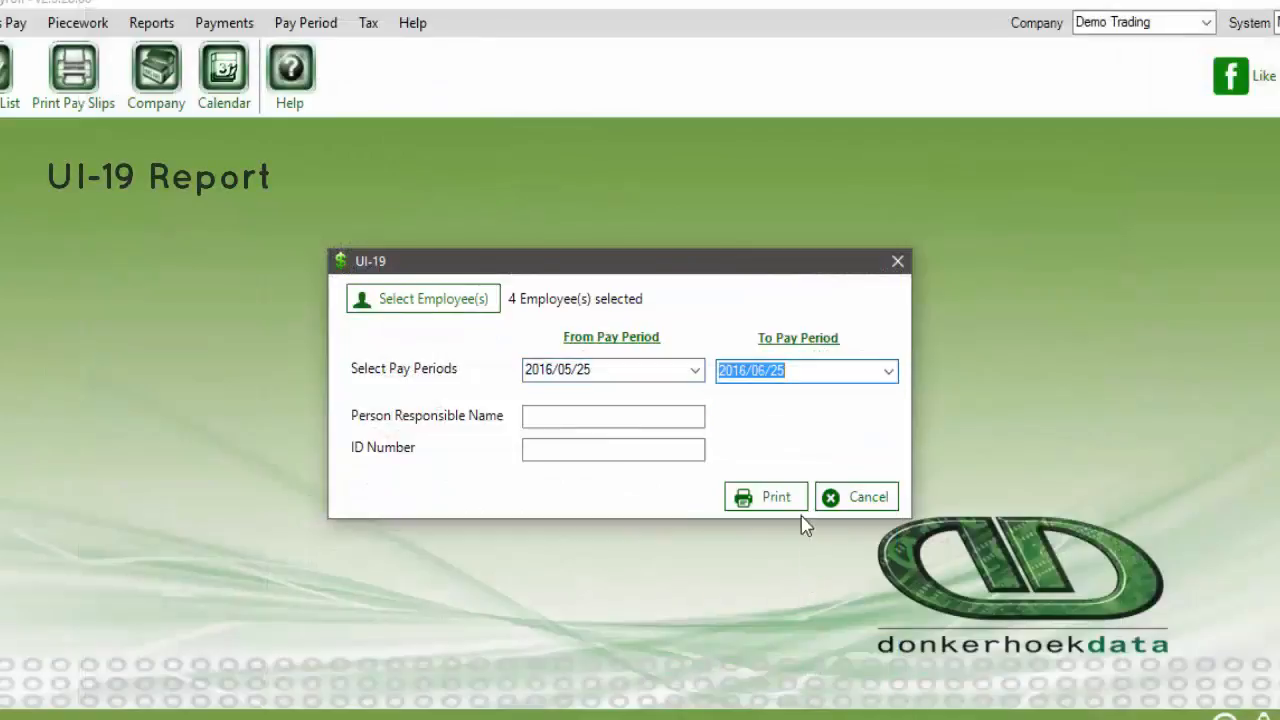
pyautogui.click(780, 496)
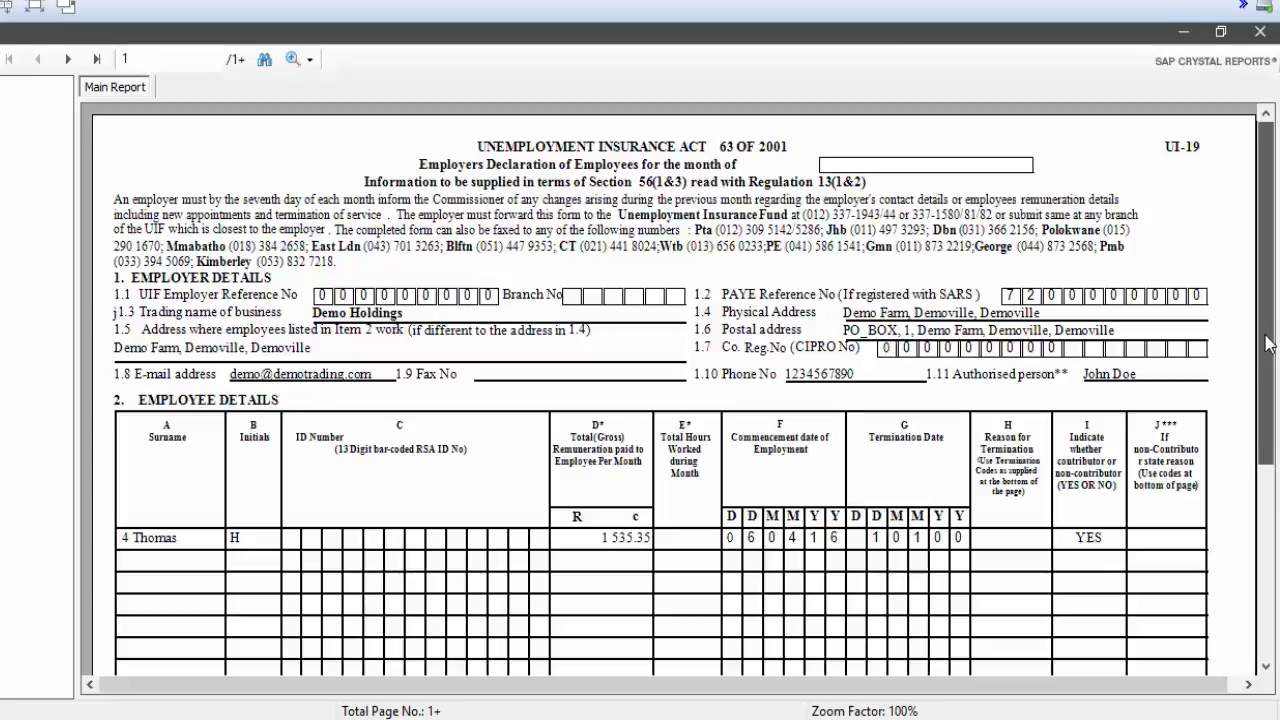
pyautogui.moveTo(1268, 343); pyautogui.dragTo(1274, 553)
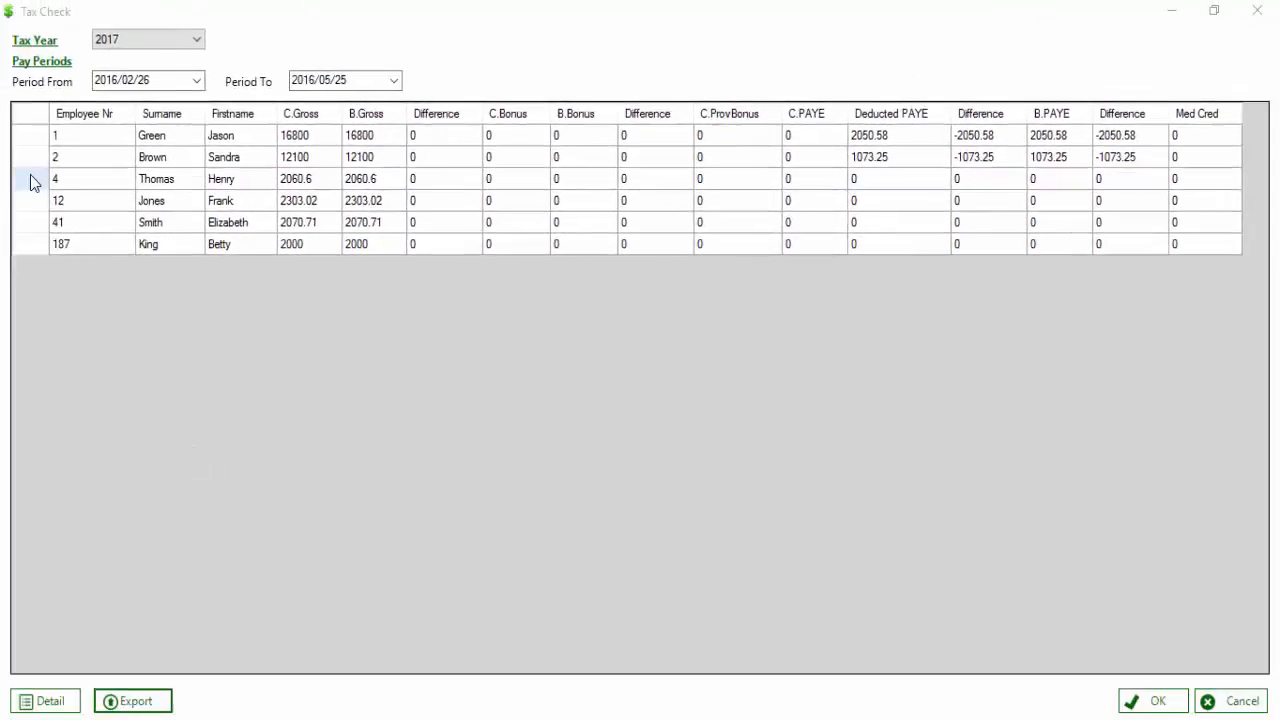
# Step: Open the tax check detail of the third listed employee for tax year 2017
pyautogui.click(33, 181)
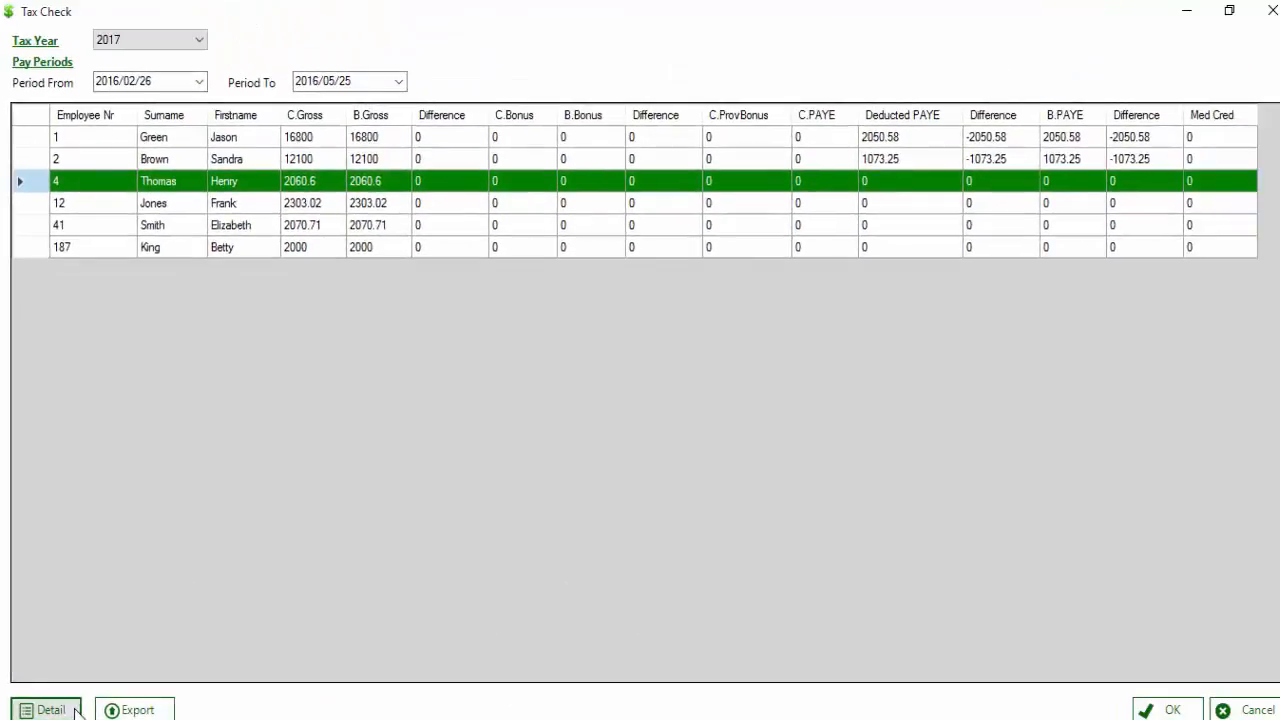
pyautogui.click(48, 709)
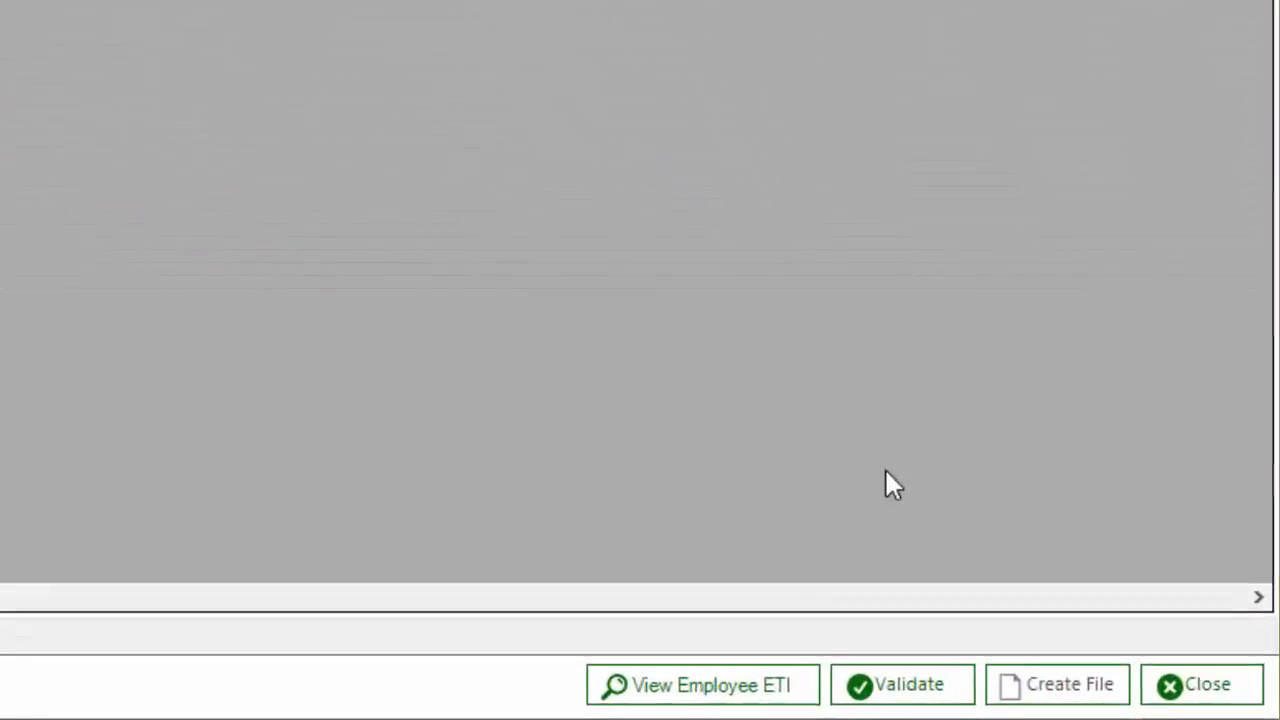
# Step: Validate Demo Trading's SARS tax codes for tax year 2017 and inspect the employee contact and address columns for invalid entries
pyautogui.click(940, 690)
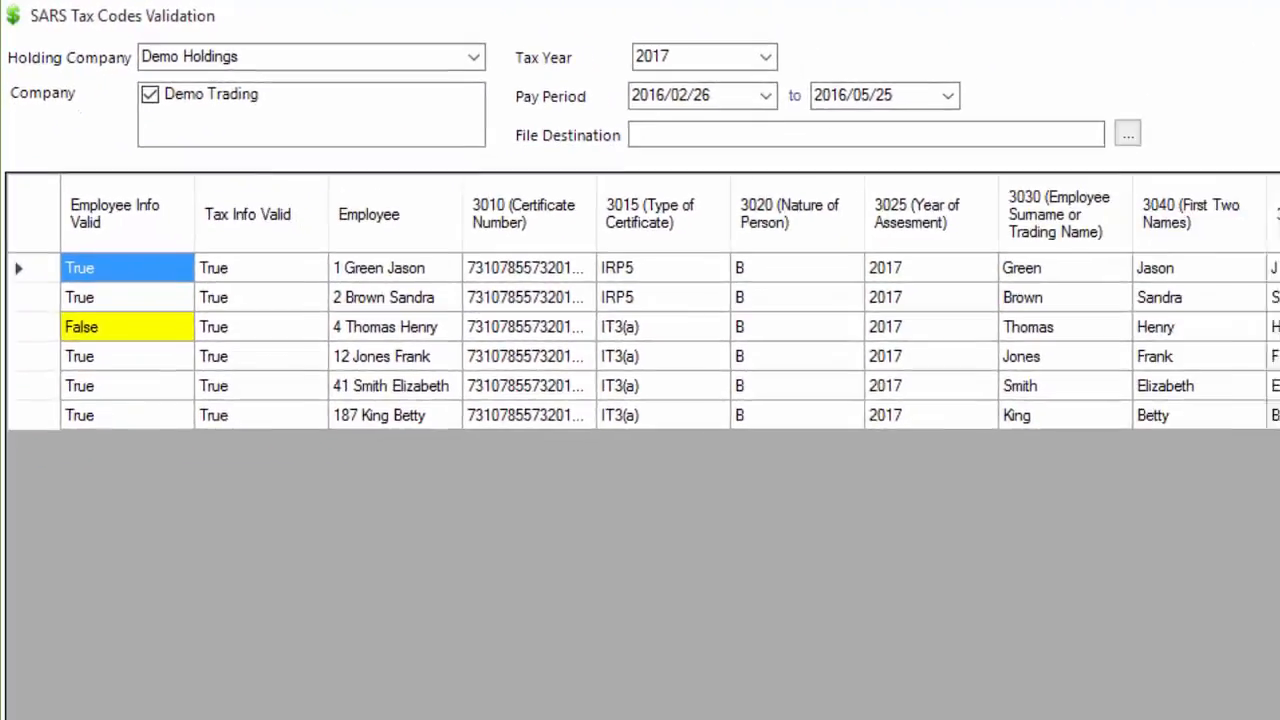
pyautogui.hscroll(8, 870, 302)
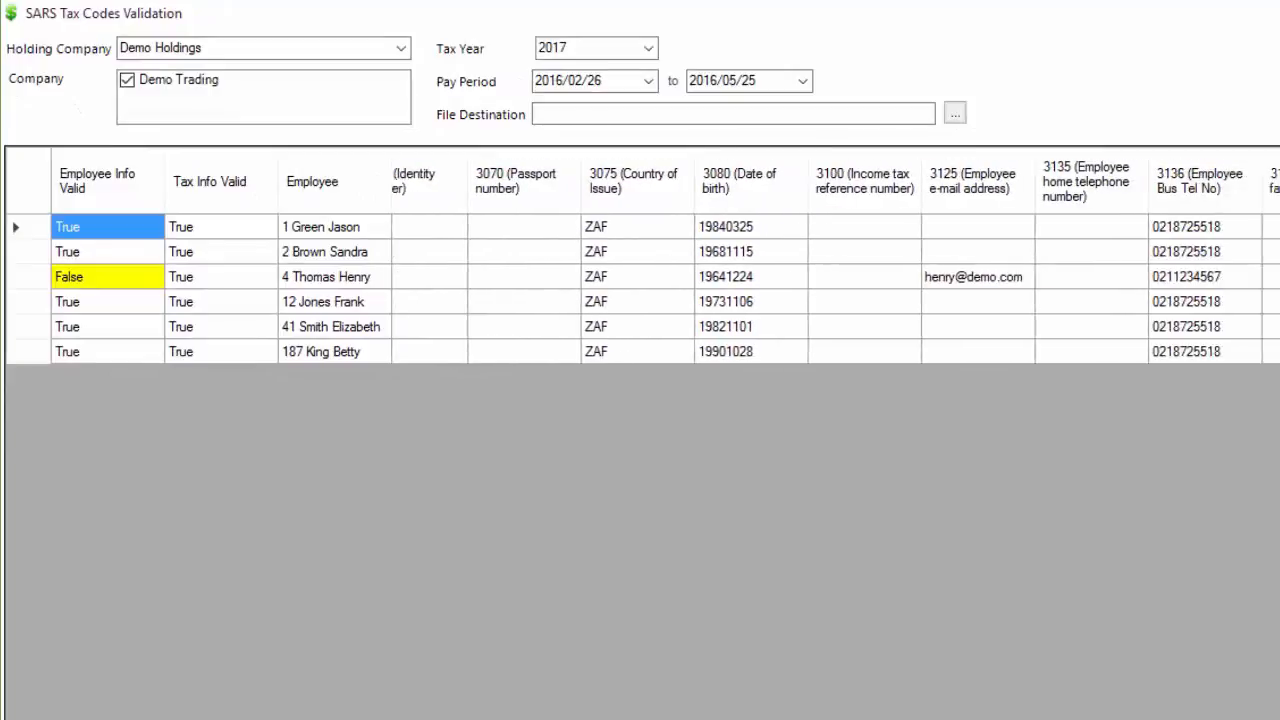
pyautogui.hscroll(6, 835, 288)
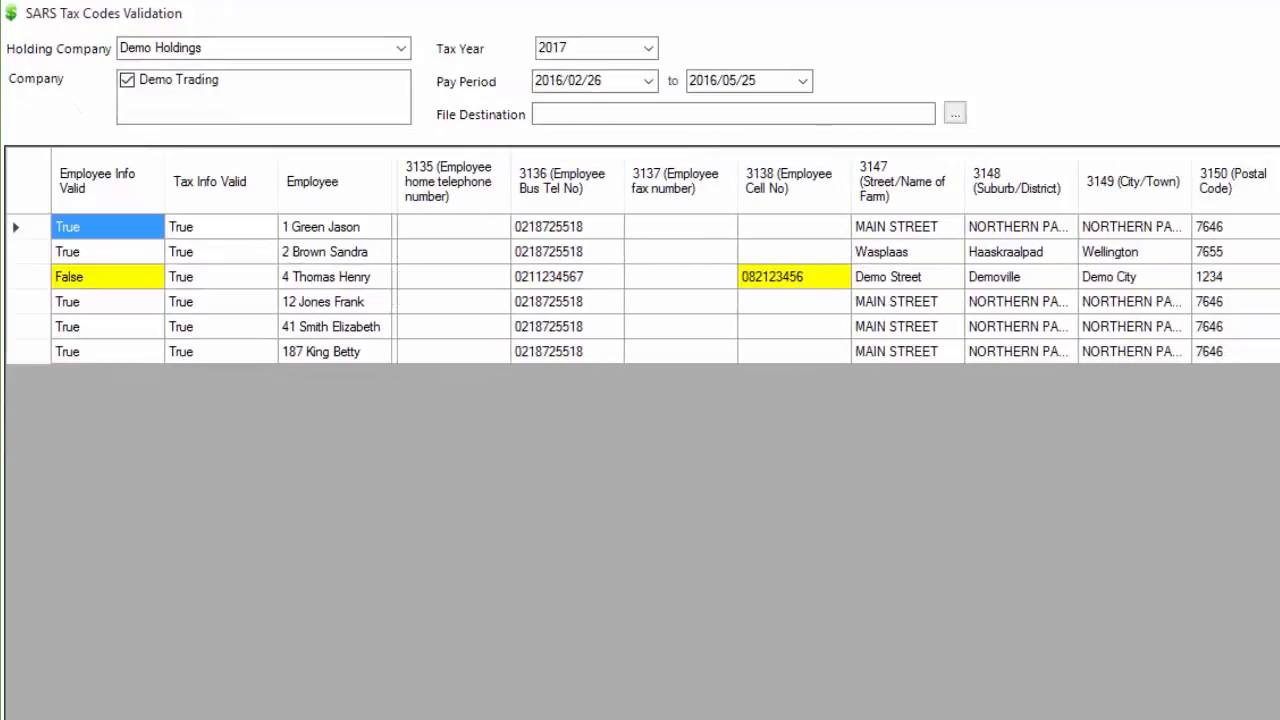